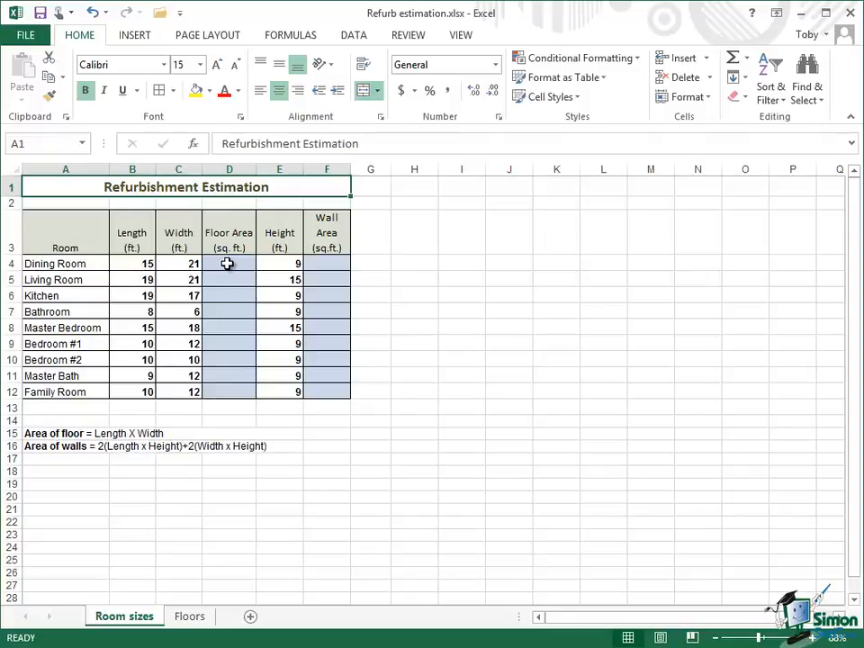
- Enter the formula =B4*C4 in D4 to calculate the Dining Room's floor area
click(227, 263)
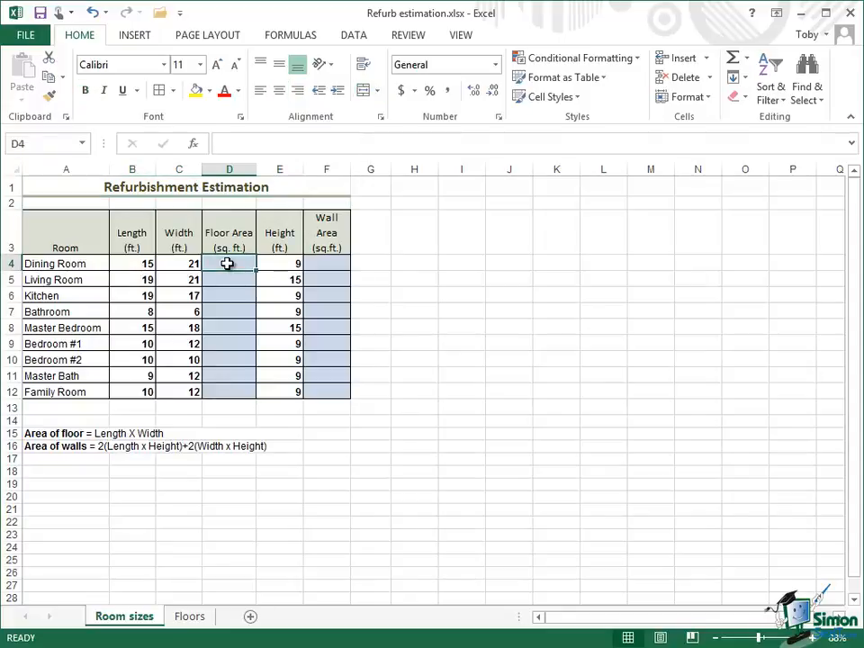
click(752, 144)
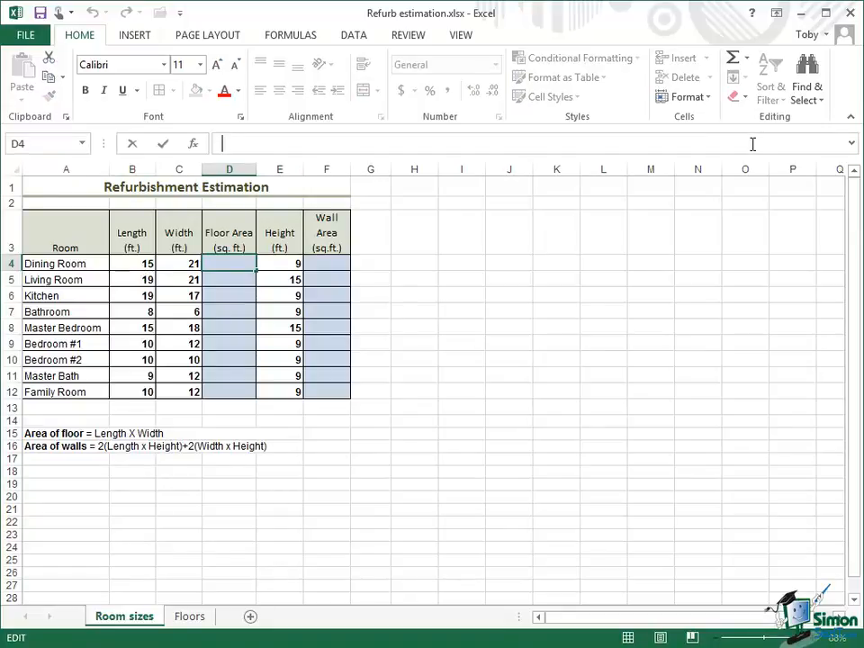
text(=)
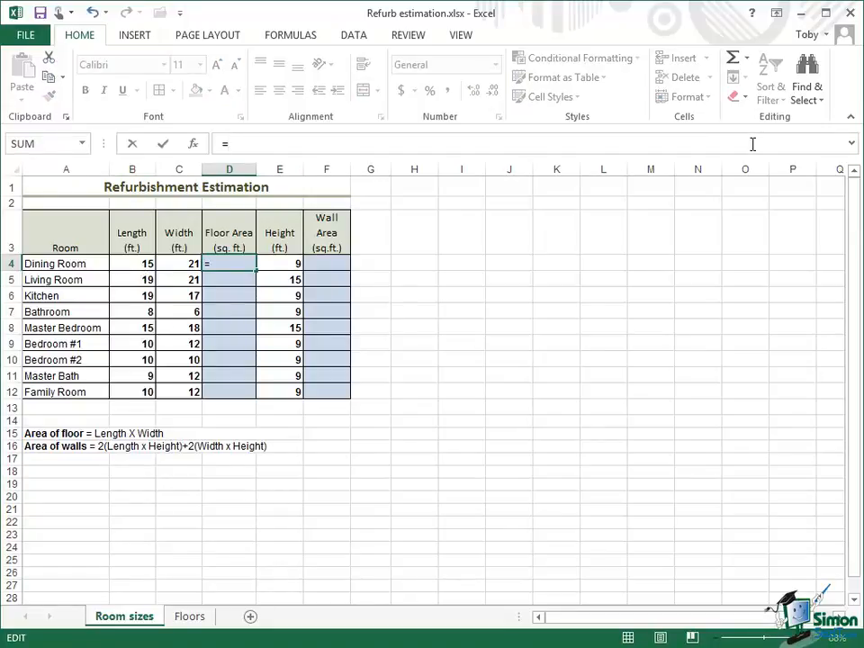
text(B4)
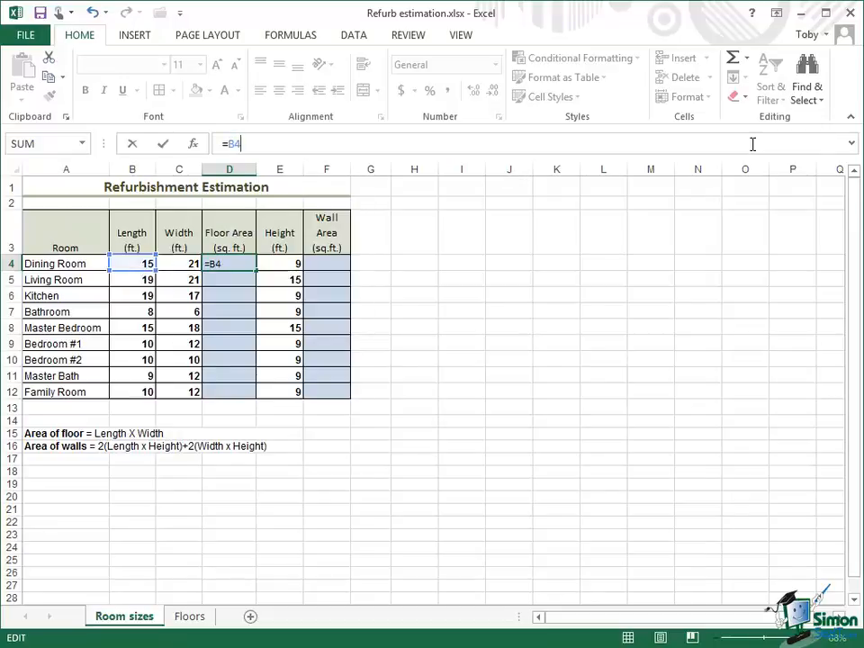
text(*C4)
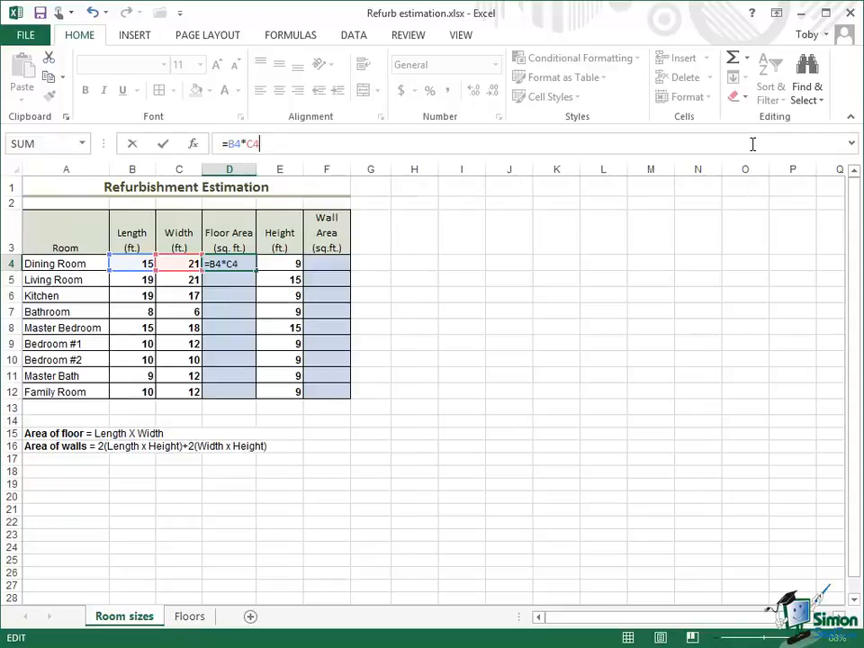
click(167, 145)
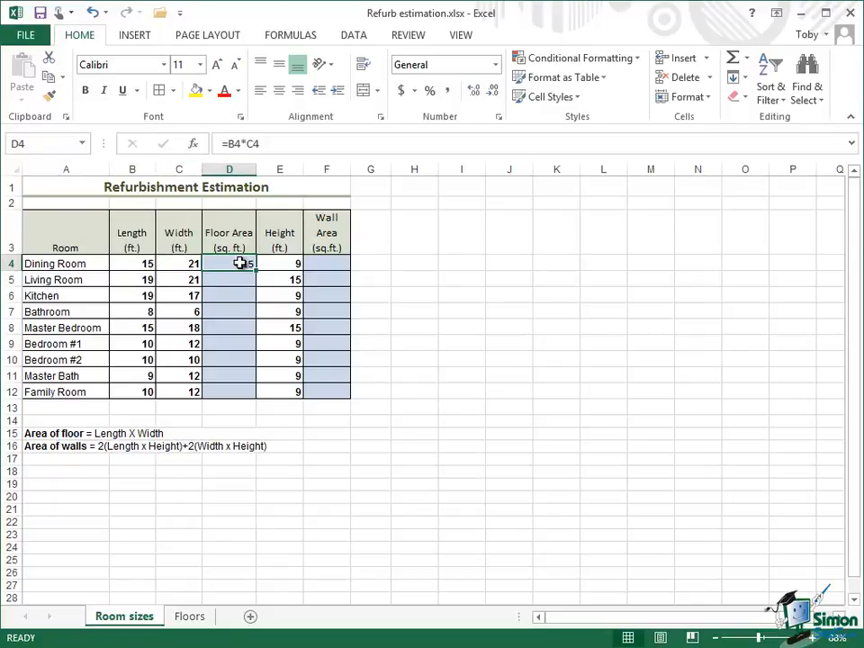
- Fill the floor area formula from D4 down to D12 and inspect the copied formulas in D5 through D9
drag(238, 263, 241, 398)
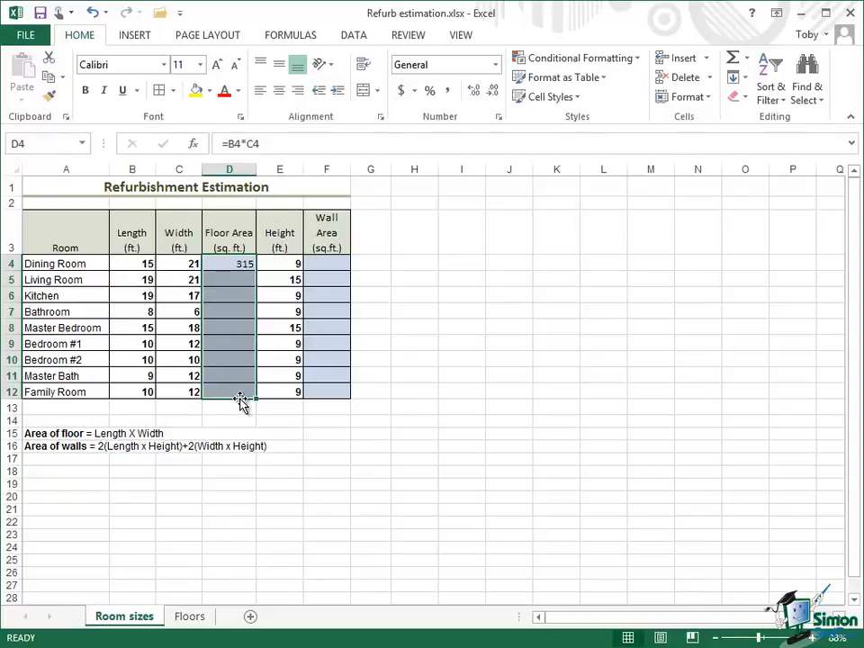
key(ctrl+d)
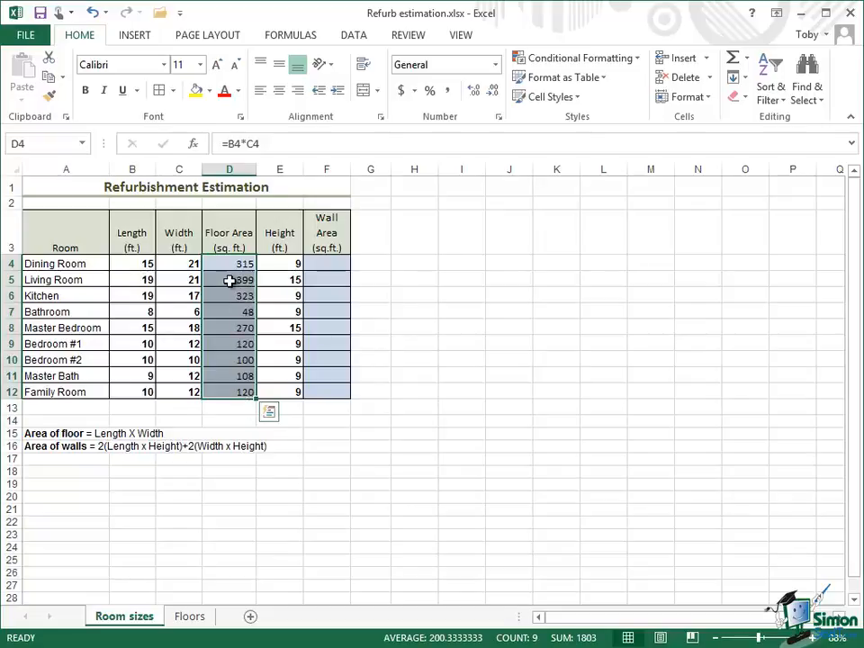
click(230, 281)
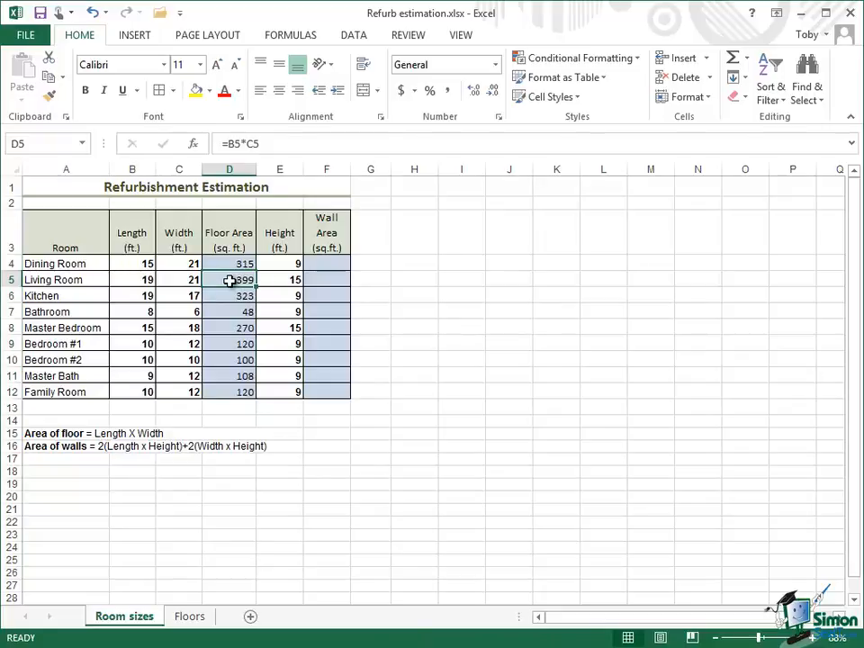
click(230, 295)
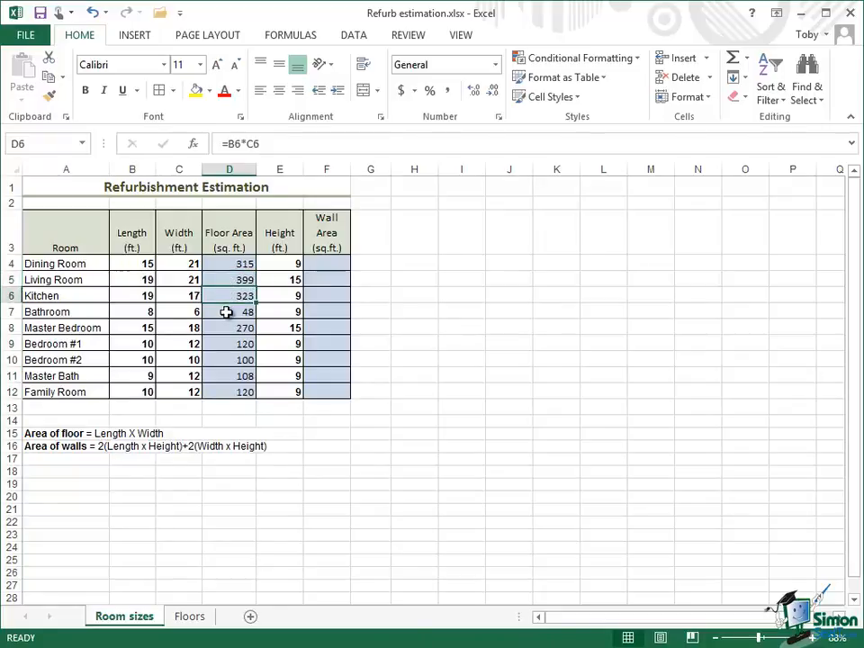
click(226, 312)
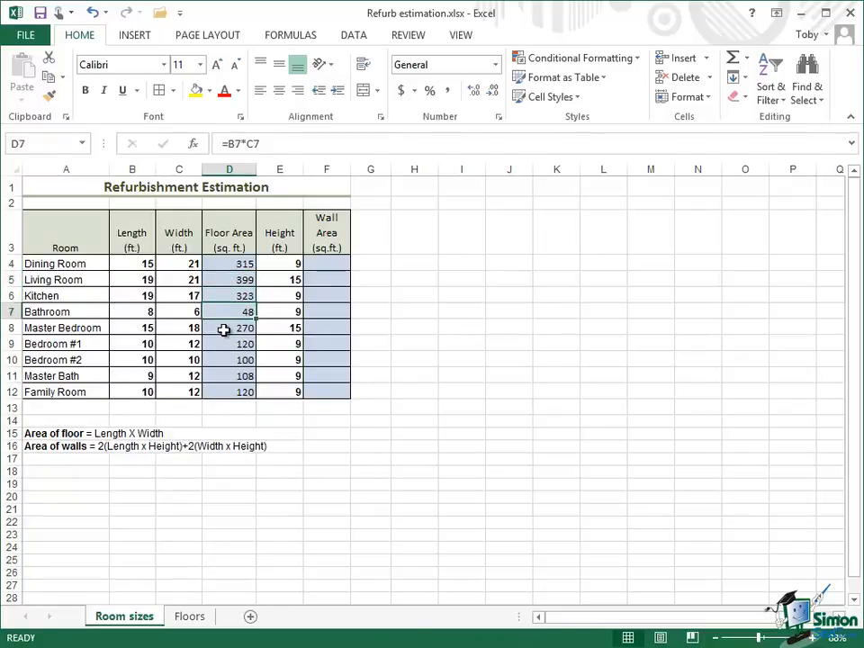
click(224, 329)
click(224, 343)
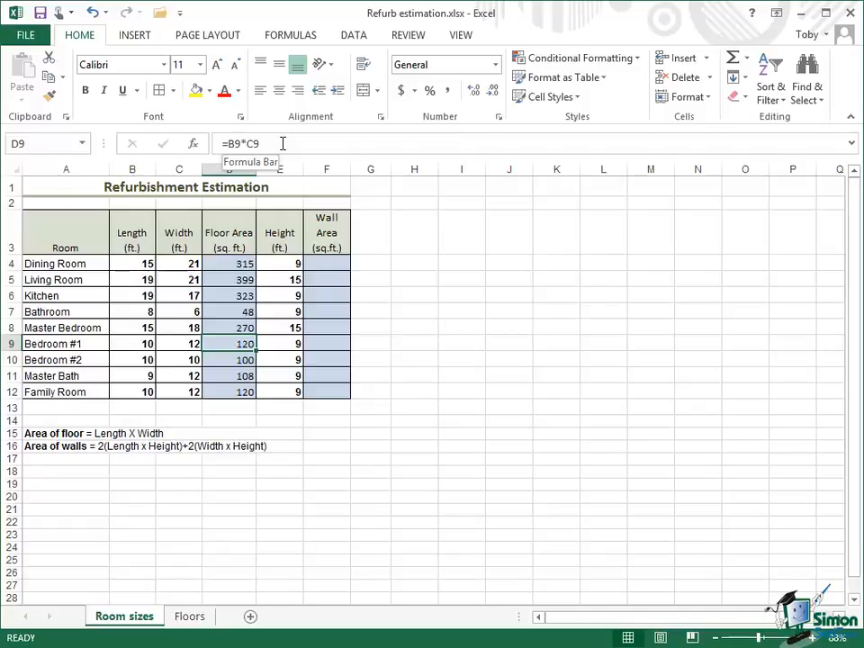
- Make the length reference in D4 absolute by changing the formula to =$B$4*C4
click(229, 264)
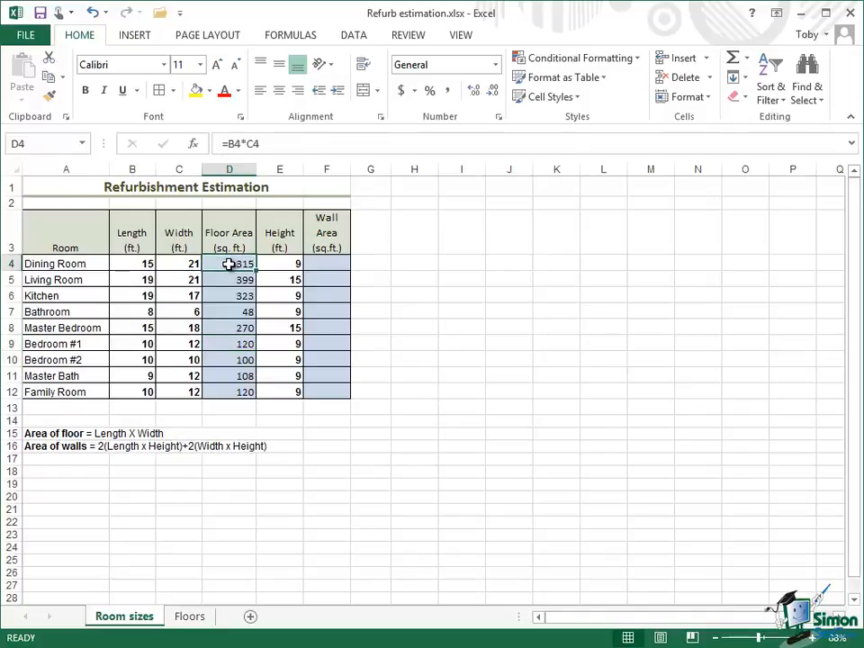
click(231, 143)
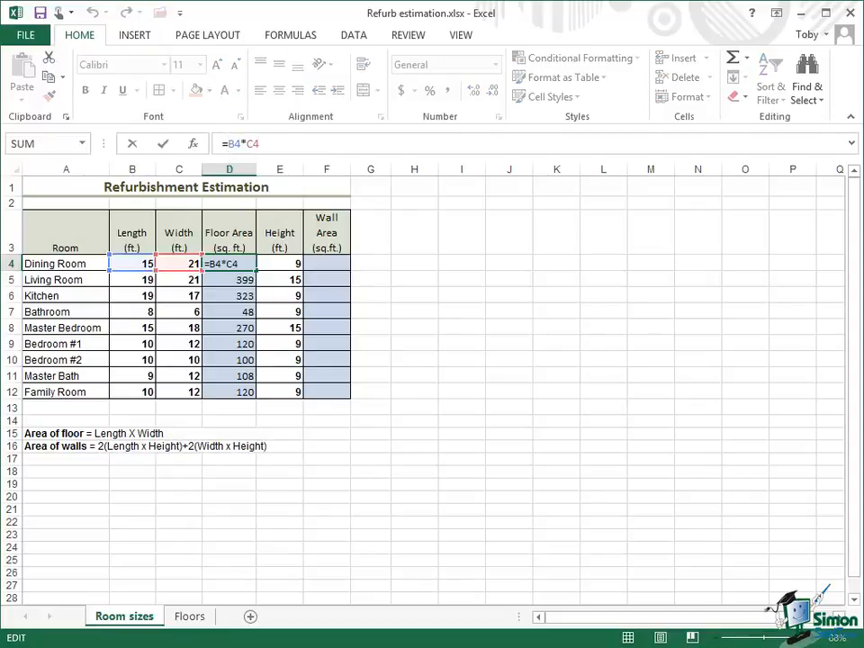
text($)
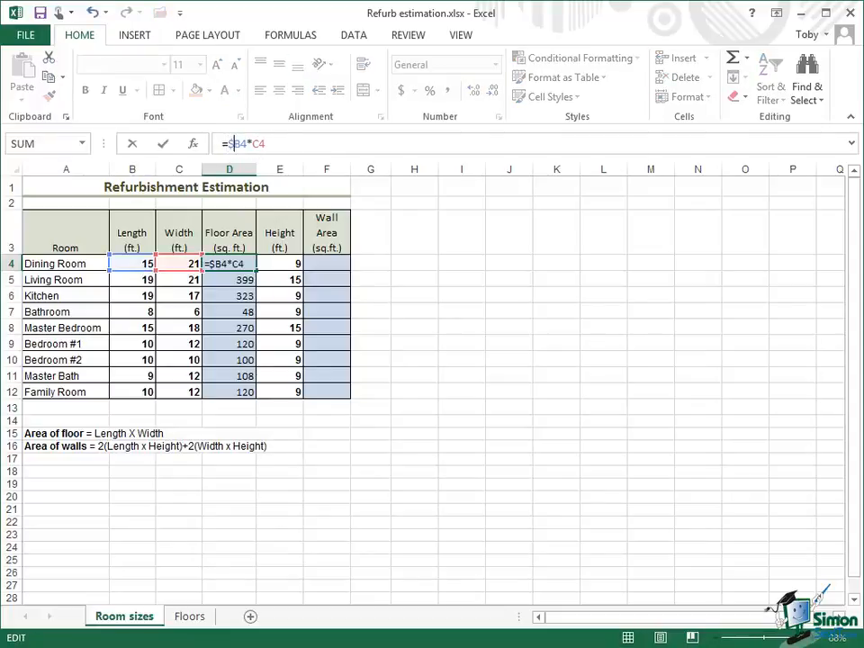
key(Right)
text($)
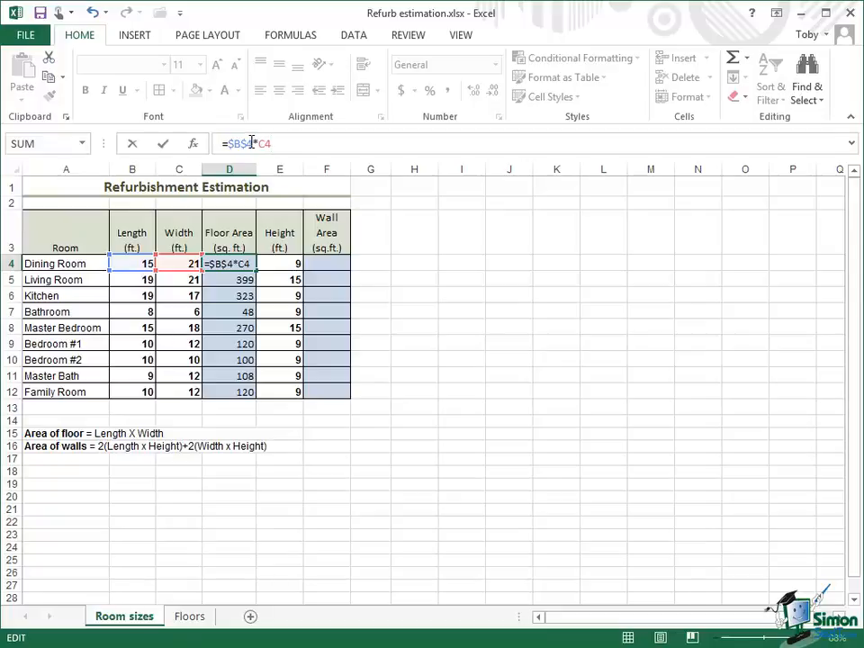
click(164, 145)
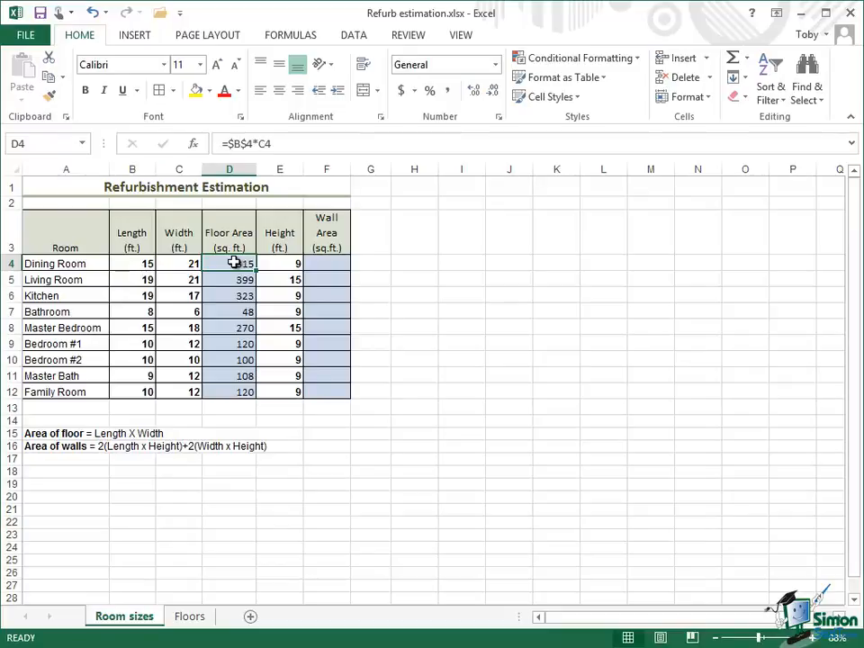
- Fill the absolute-reference formula from D4 down to D12 and inspect the copied formula in D5
drag(234, 262, 243, 392)
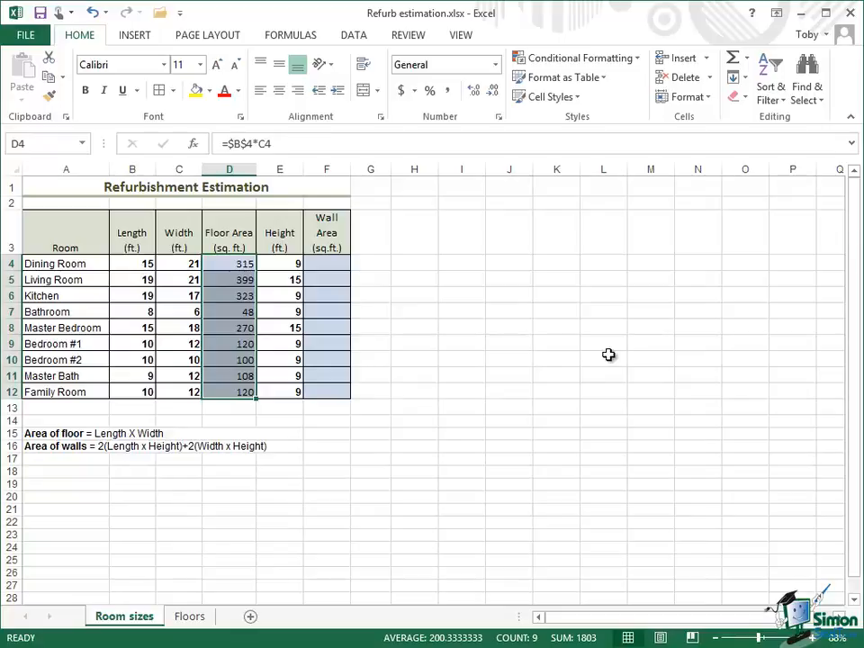
key(ctrl+d)
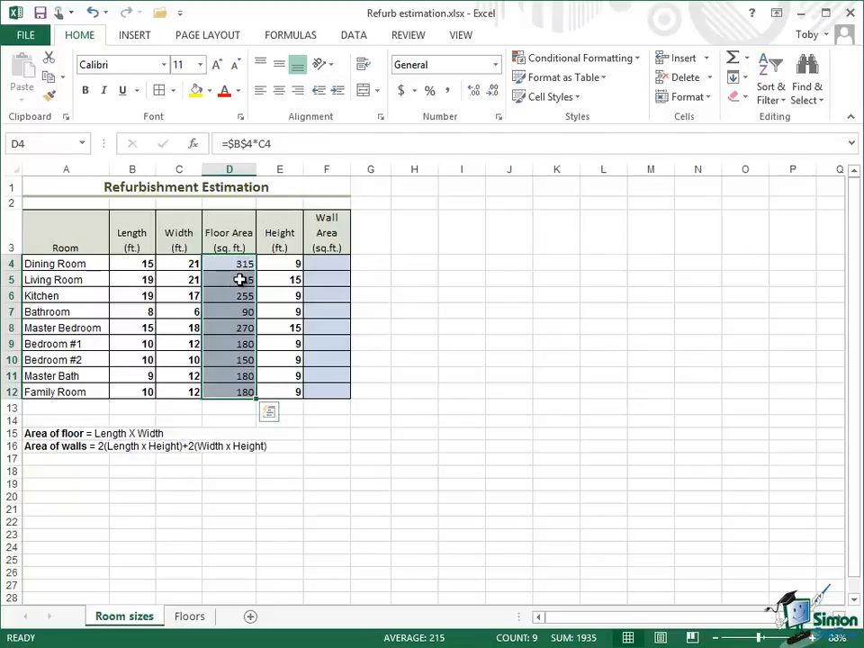
click(241, 280)
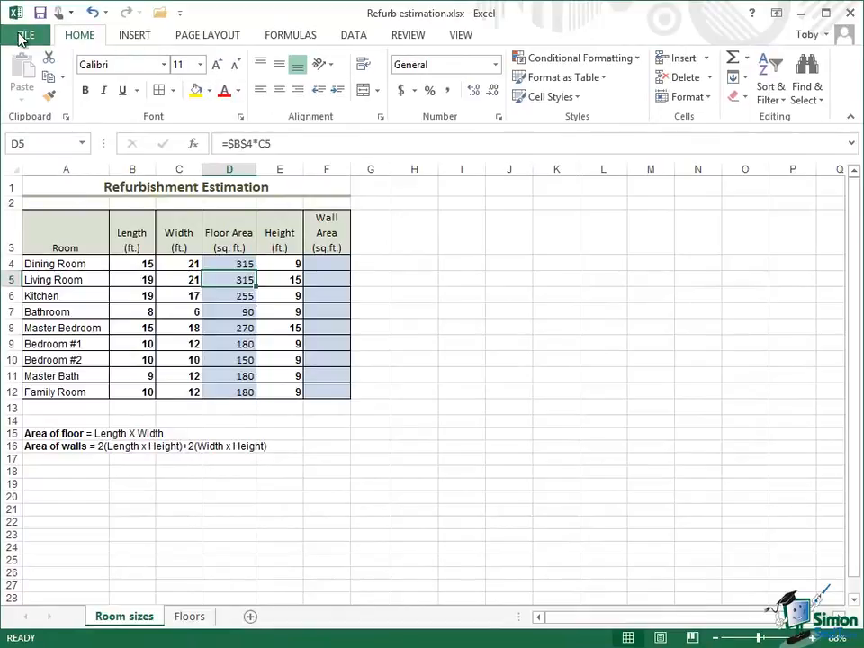
- Enable the R1C1 reference style in the program's formula options
click(21, 38)
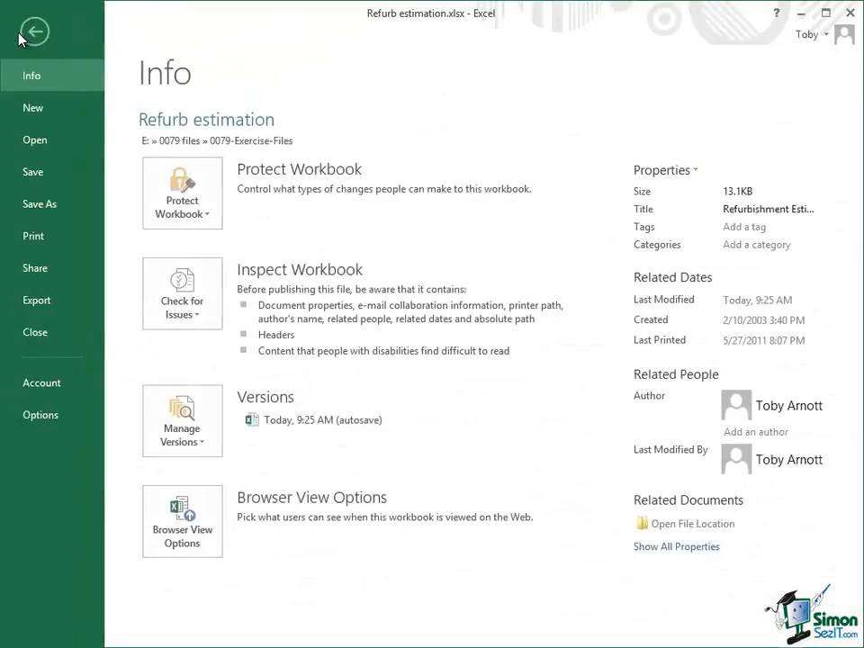
click(40, 415)
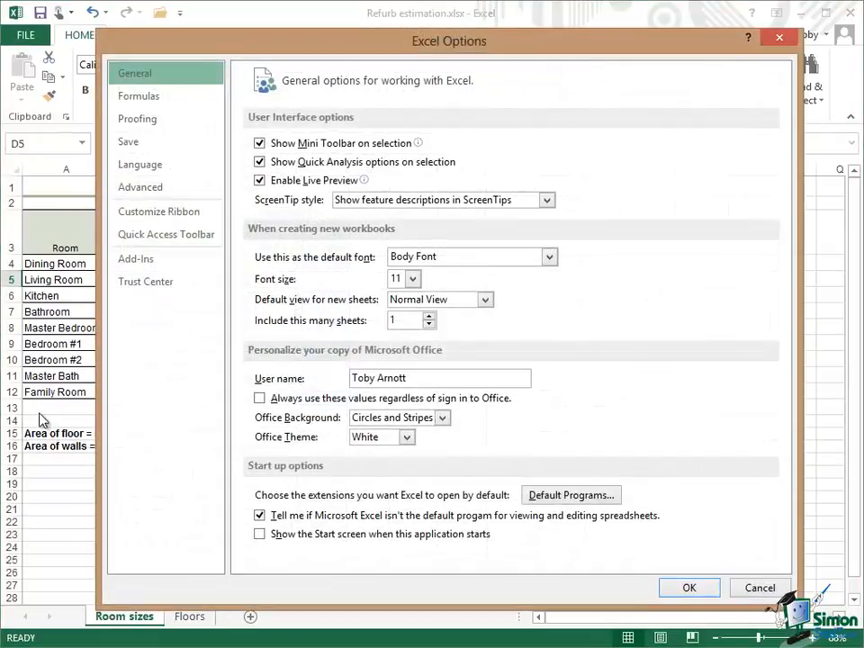
click(156, 97)
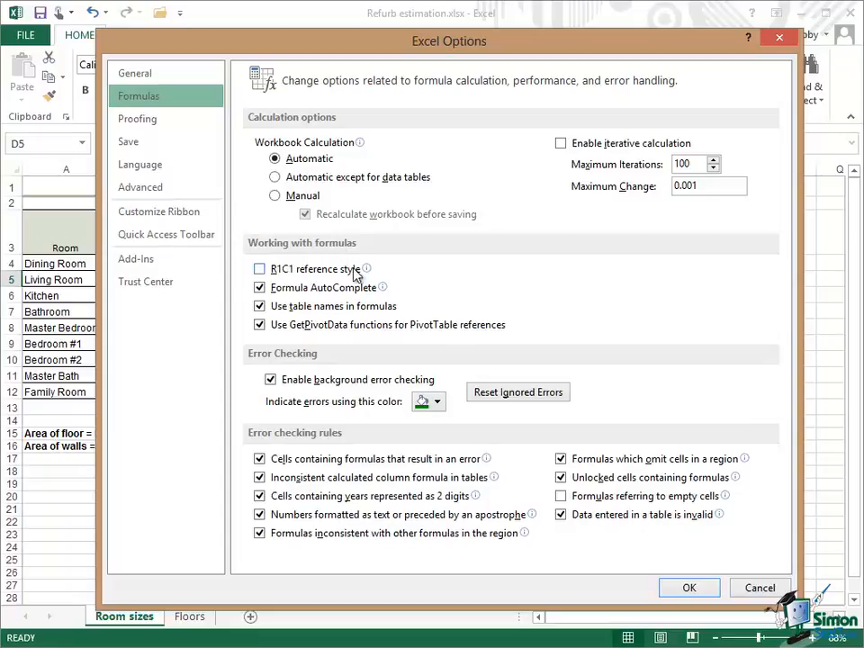
mouse_move(349, 275)
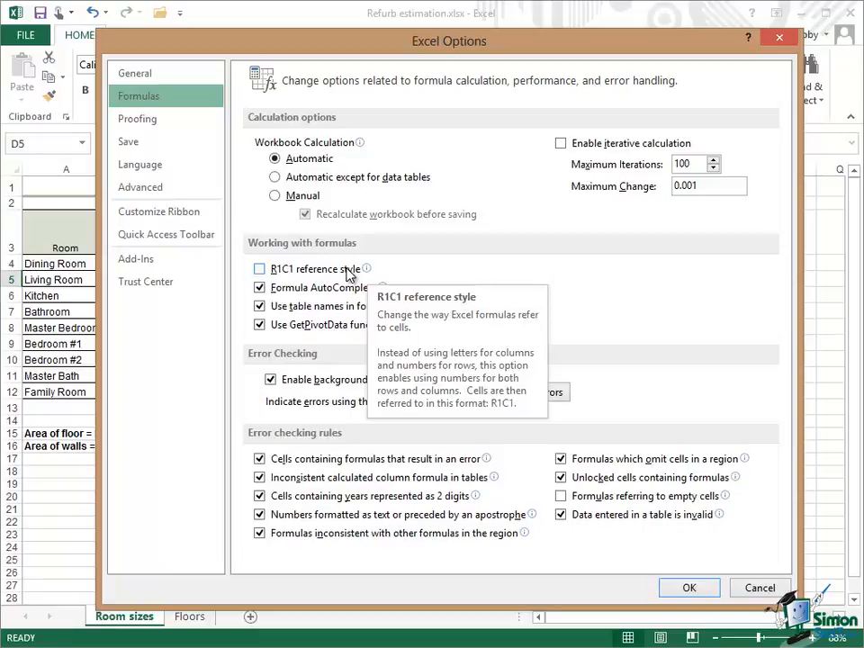
click(259, 269)
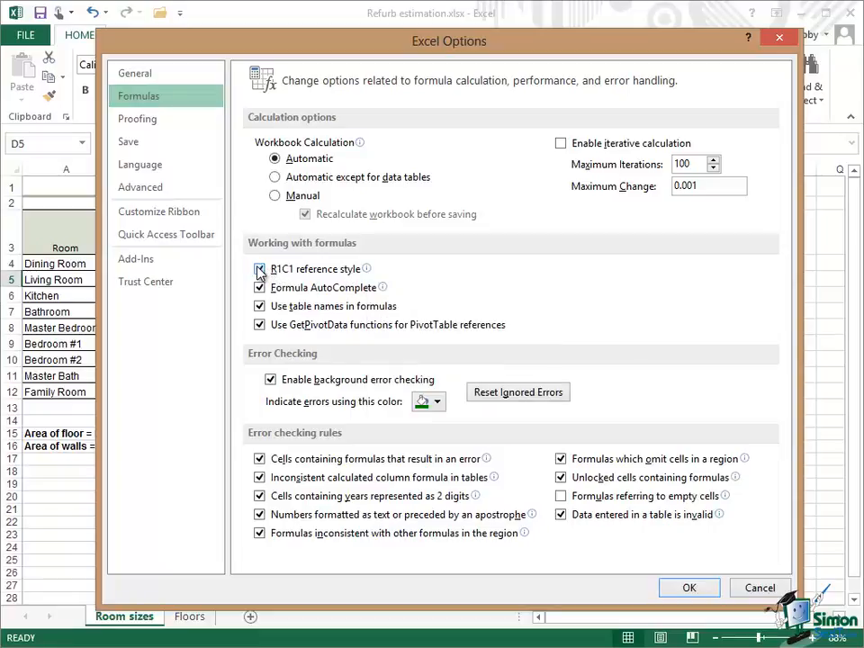
click(690, 587)
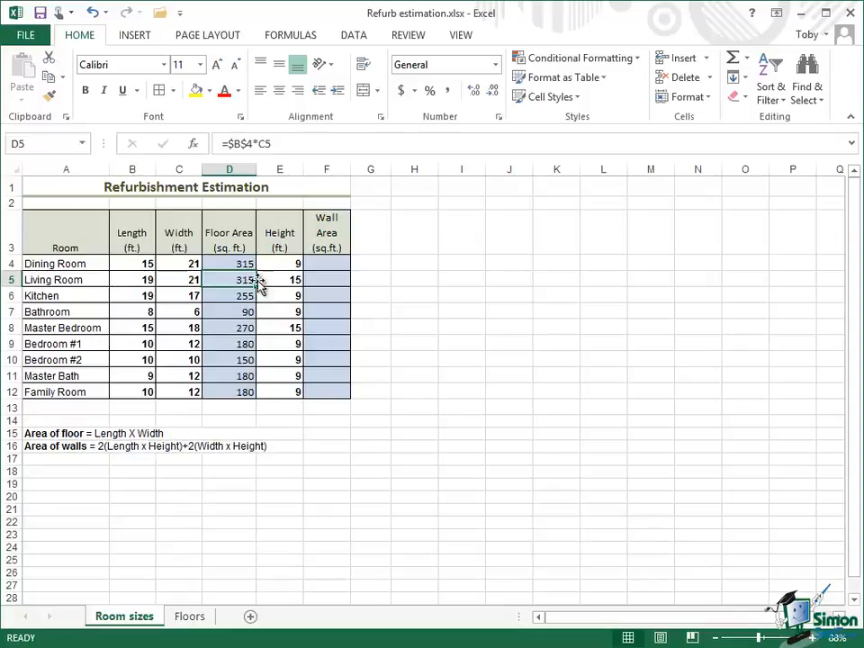
- Make the length reference in D4 relative again by changing the formula to =B4*C4
click(228, 263)
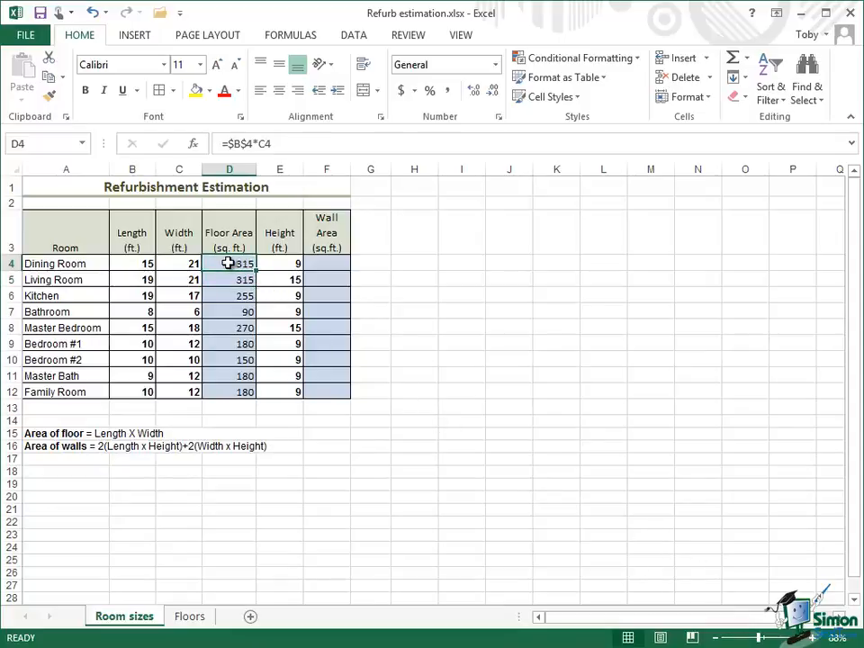
click(245, 143)
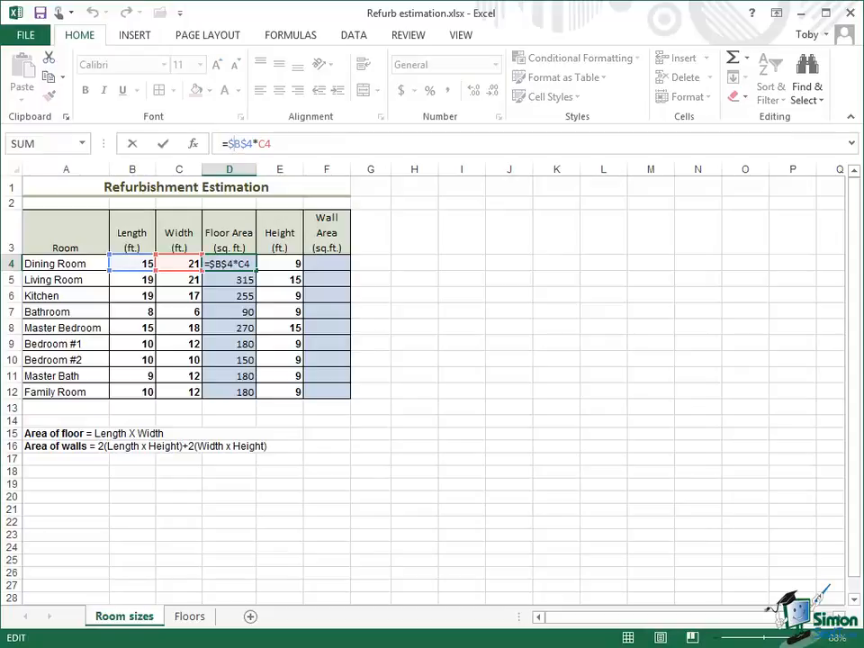
key(BackSpace)
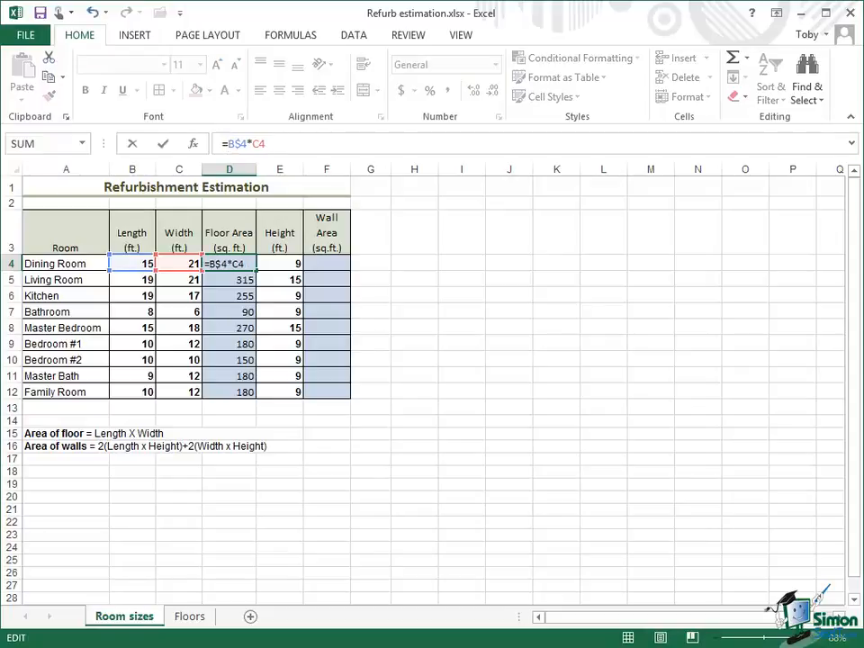
key(Right)
key(Delete)
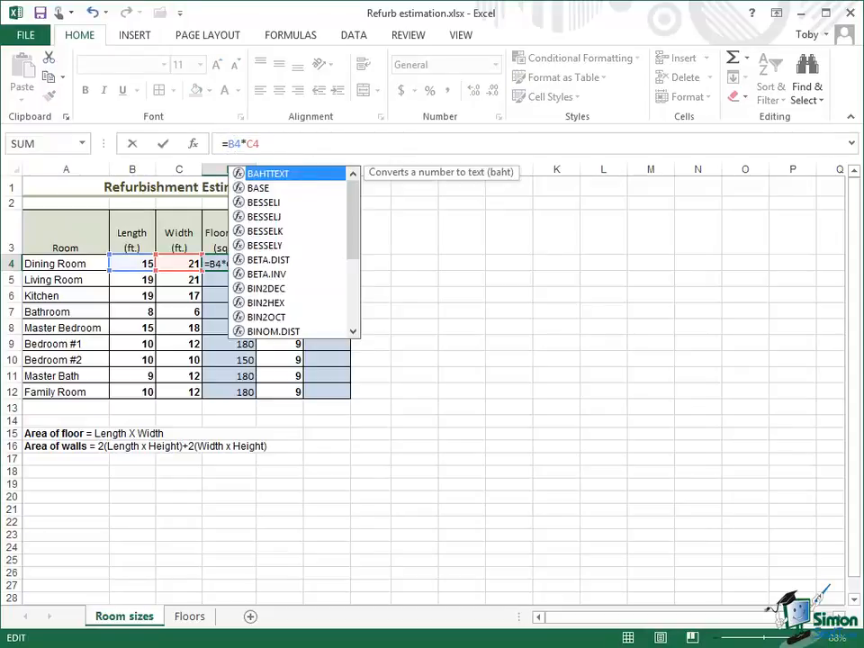
click(279, 141)
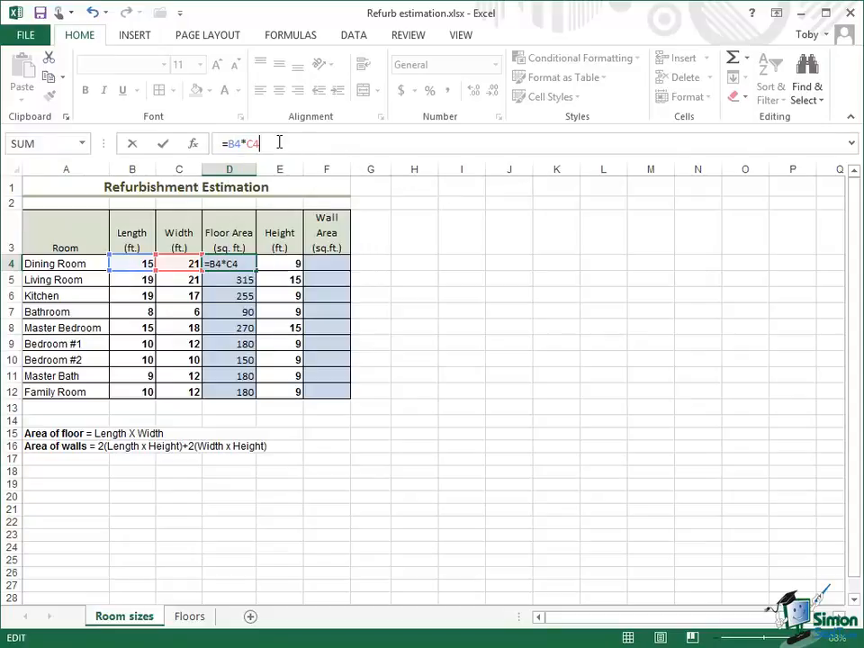
click(163, 145)
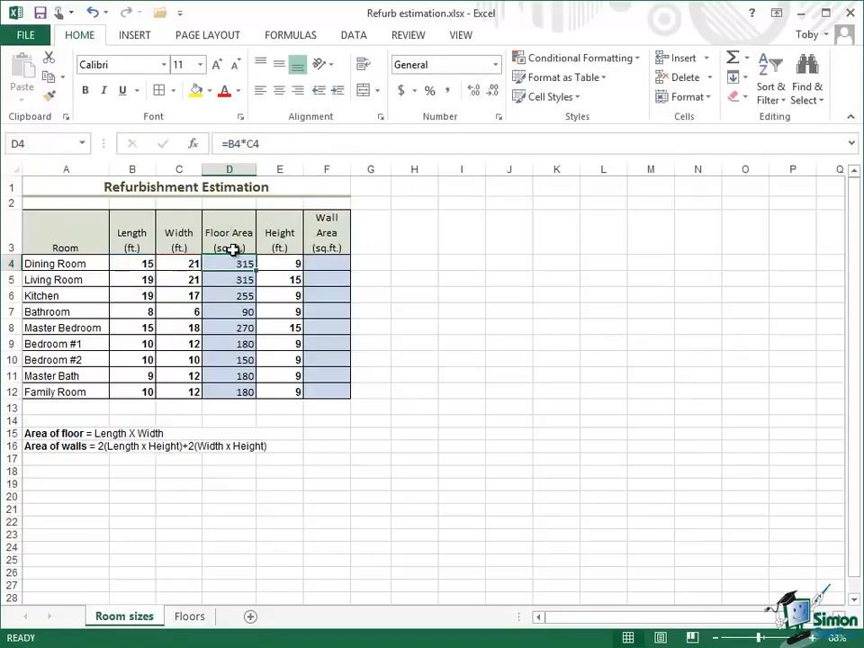
- Refill the Floor Area column through D12 with the relative formula from D4 and select the wall area note in A16
drag(229, 263, 246, 387)
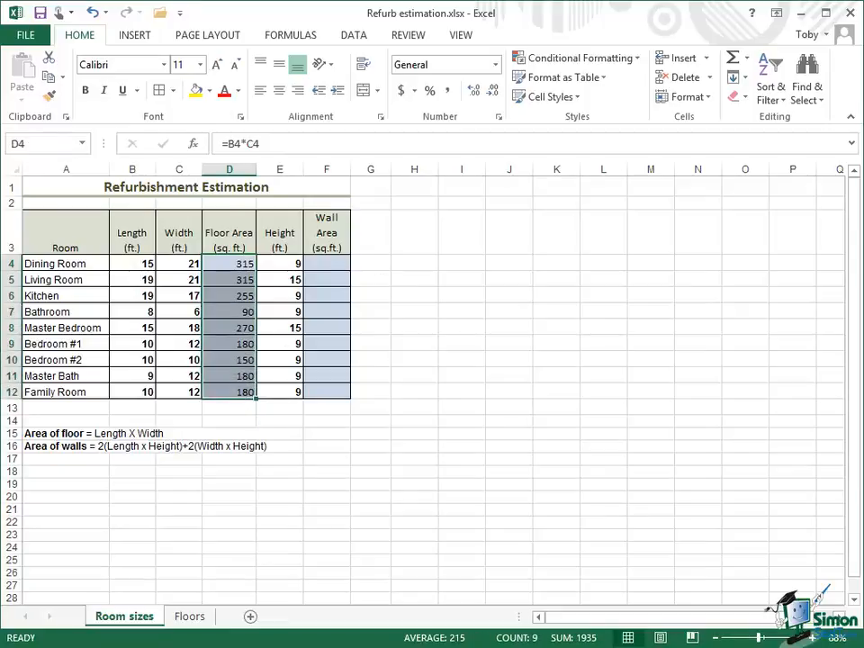
key(ctrl+d)
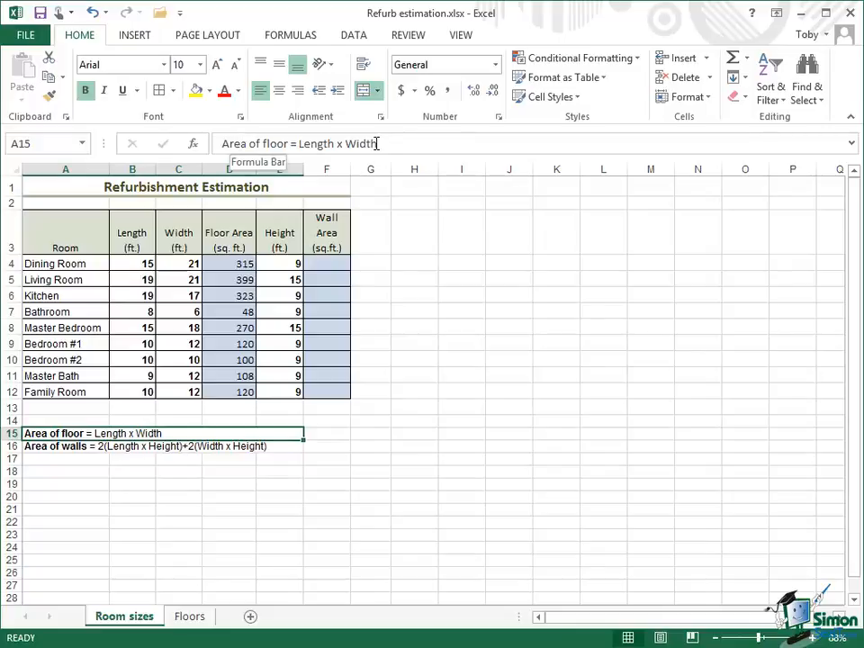
click(49, 448)
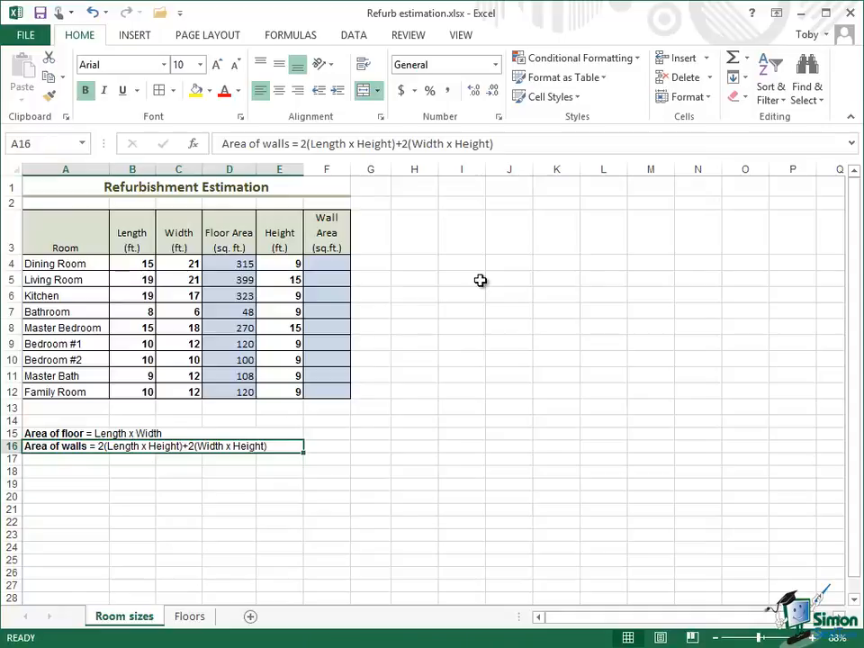
- Begin the Dining Room wall area formula in F4 with the literal length times height, =15*9
click(329, 264)
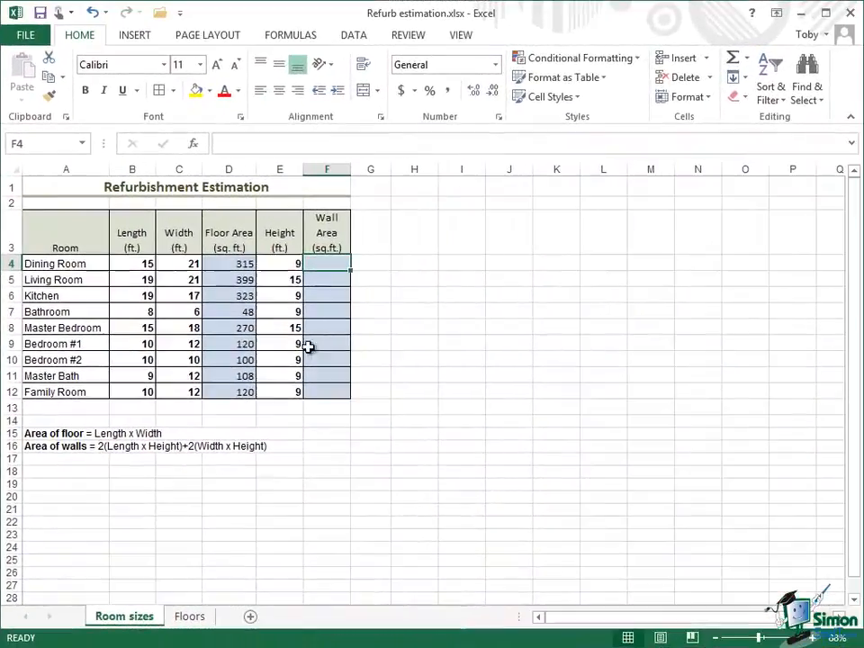
click(264, 143)
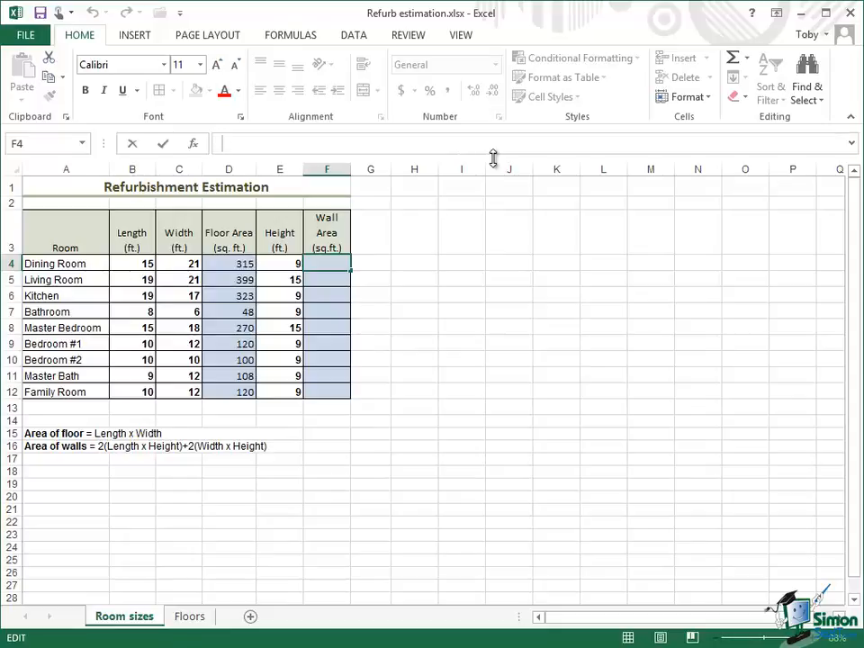
text(=)
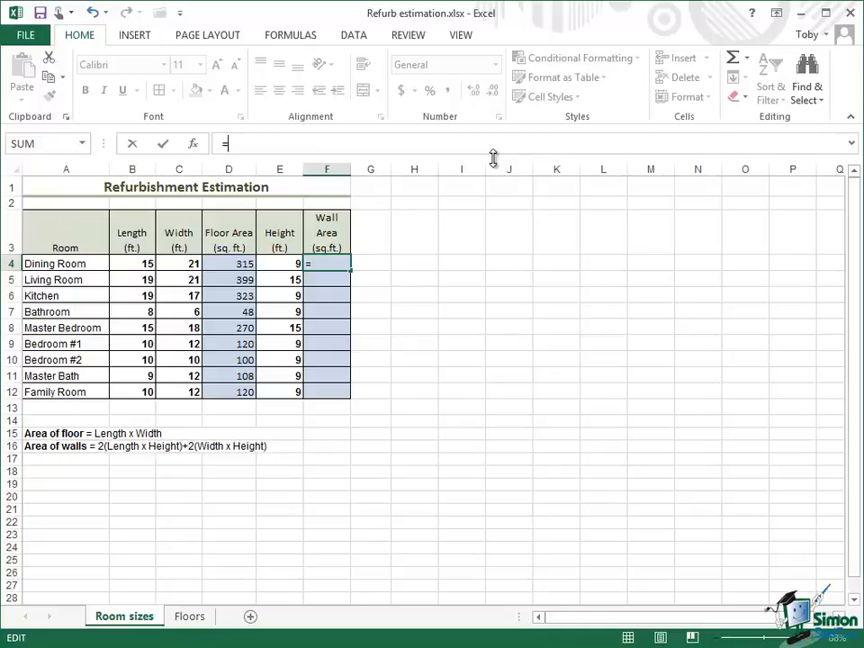
text(15*9)
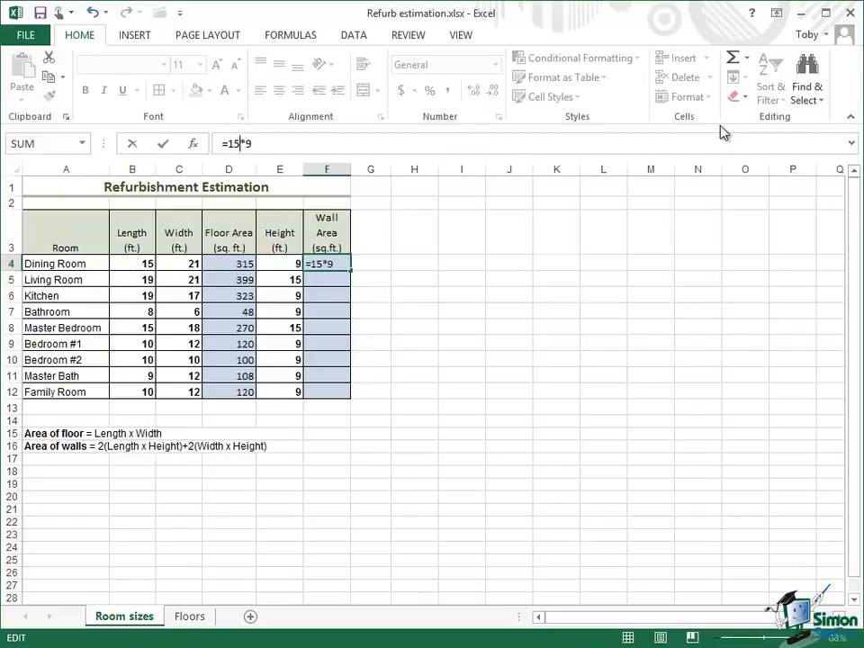
- Replace the literal length and height in the F4 formula with cell references so it reads =B4*E4
key(BackSpace)
key(BackSpace)
text(B4)
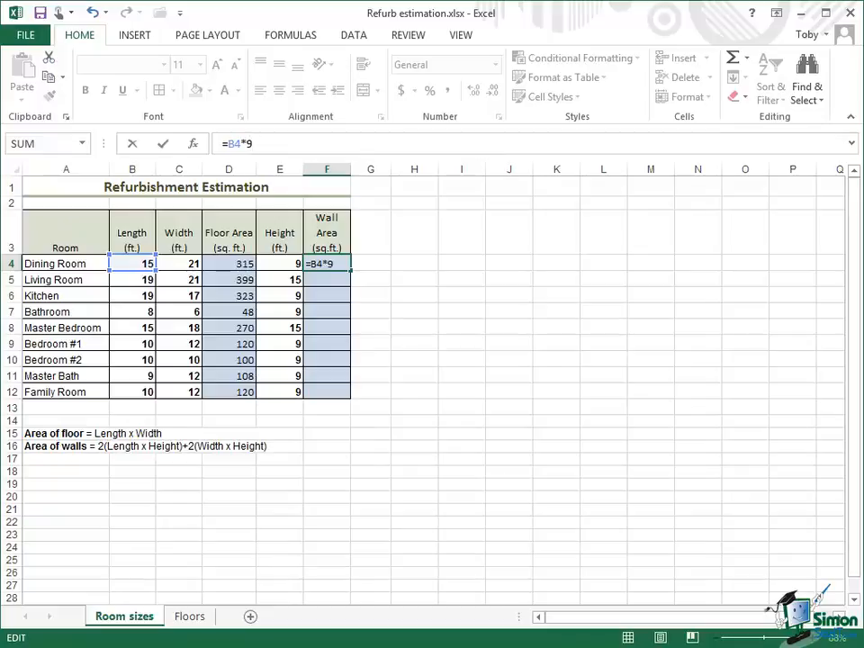
key(BackSpace)
text(E4)
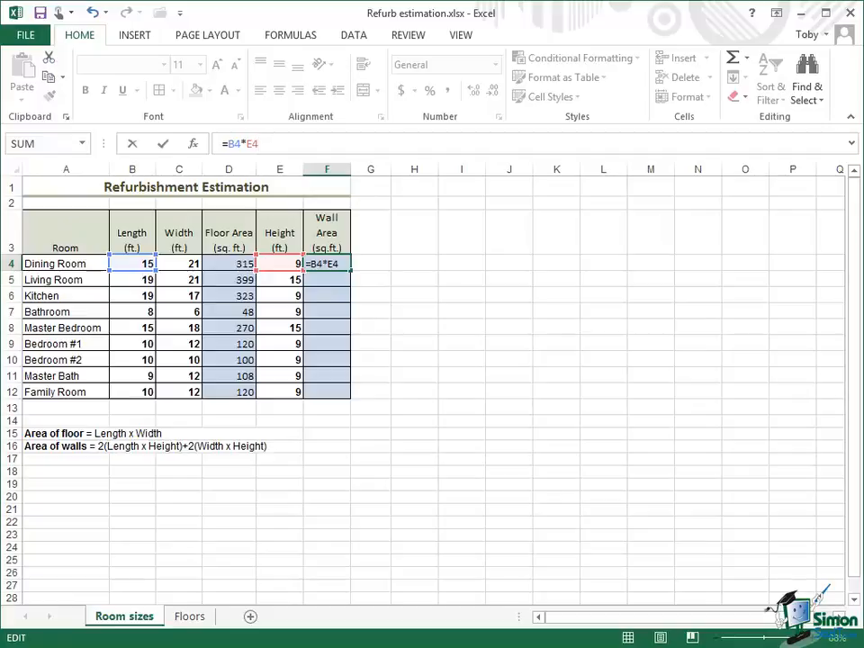
- Enclose the length-height product in F4 in parentheses and double it, making the formula =2*(B4*E4)
key(Left)
key(Left)
text(2)
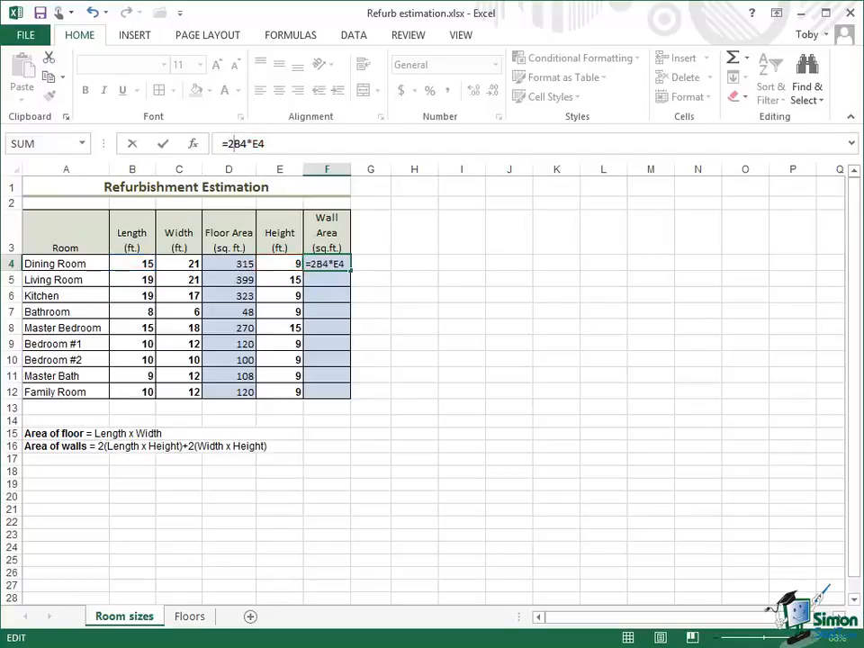
text(*()
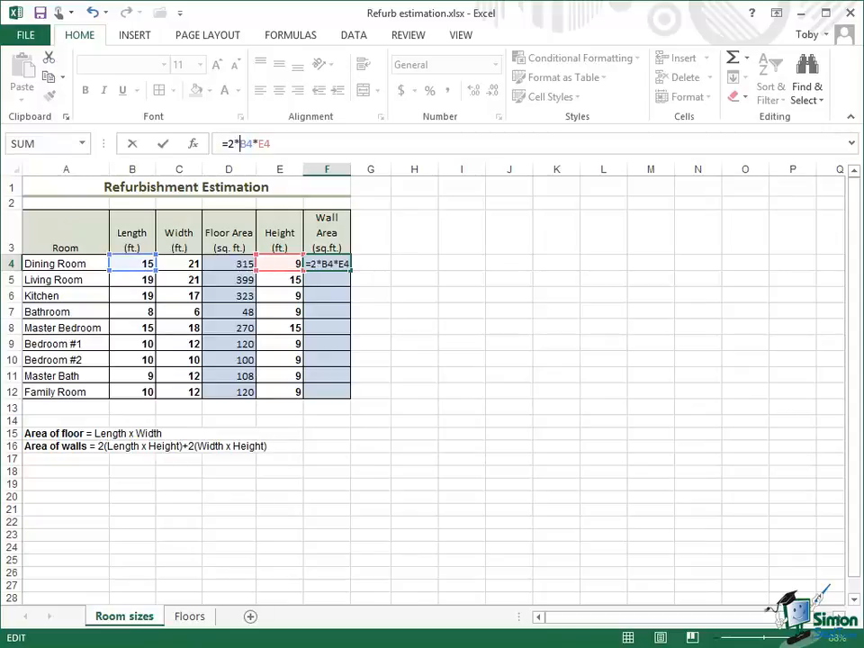
key(Right)
key(Right)
key(Right)
key(Right)
key(Right)
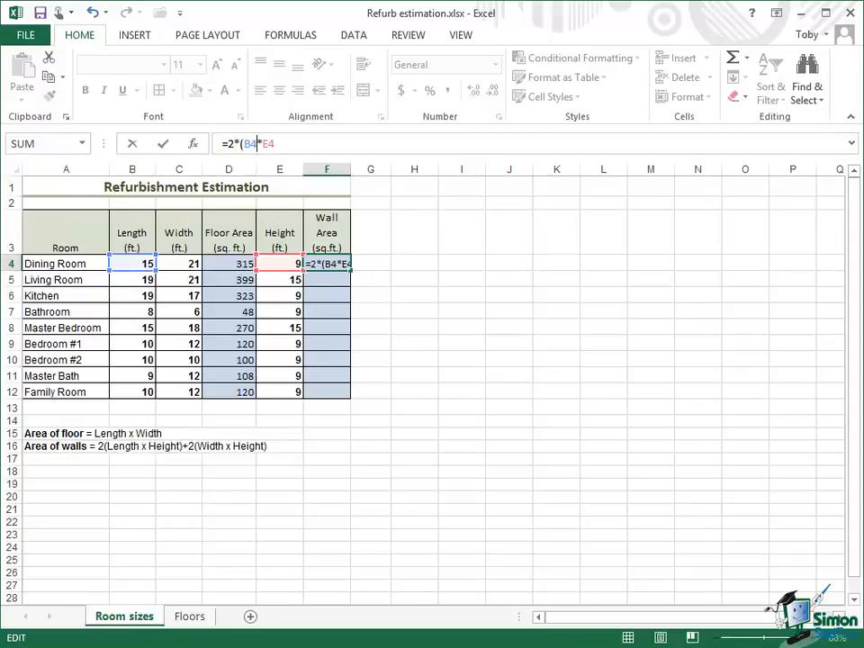
text())
- Append +2(C4*E4) to the F4 formula, enter it and accept the proposed correction to =2*(B4*E4)+2*(C4*E4)
text(+2()
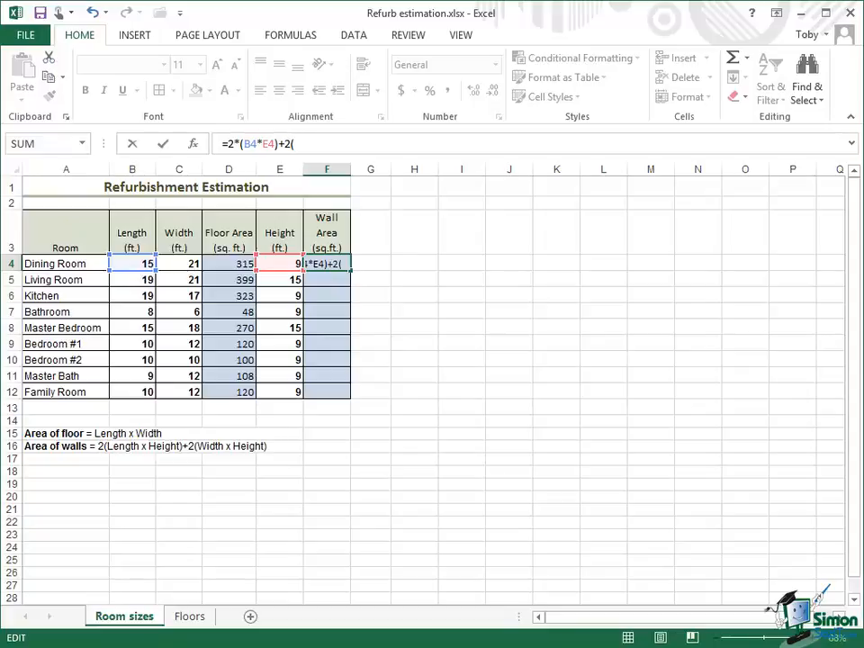
text(C4)
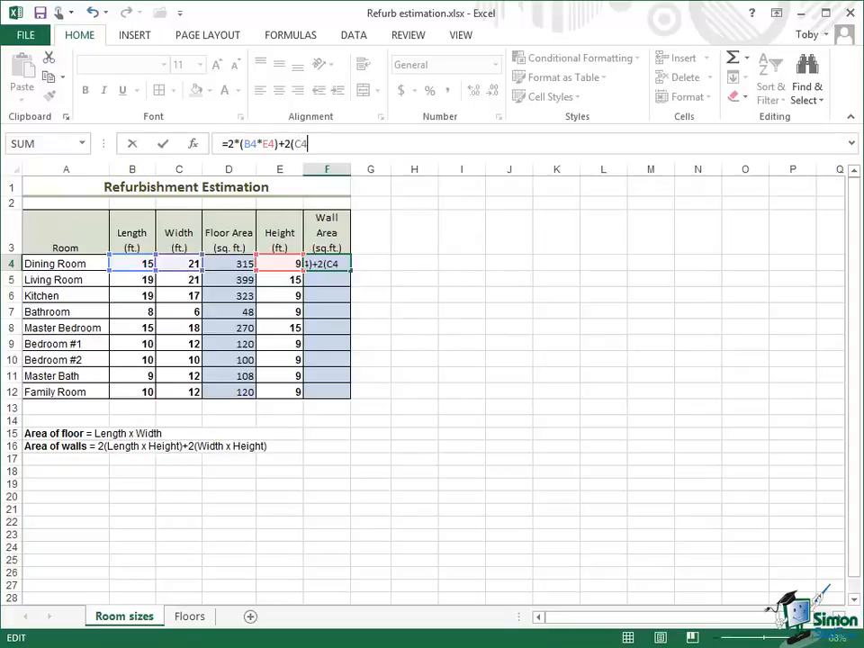
text(*E4))
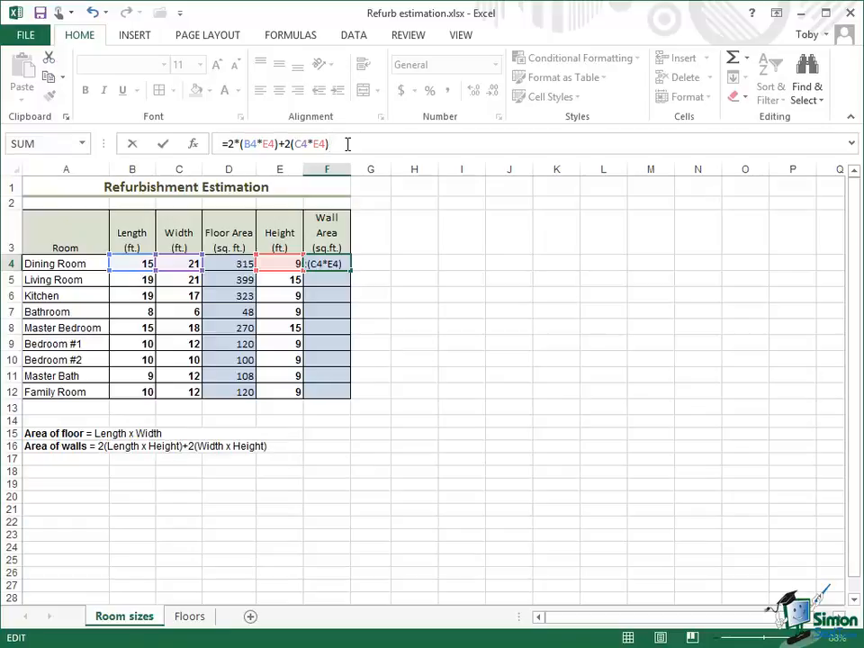
click(166, 147)
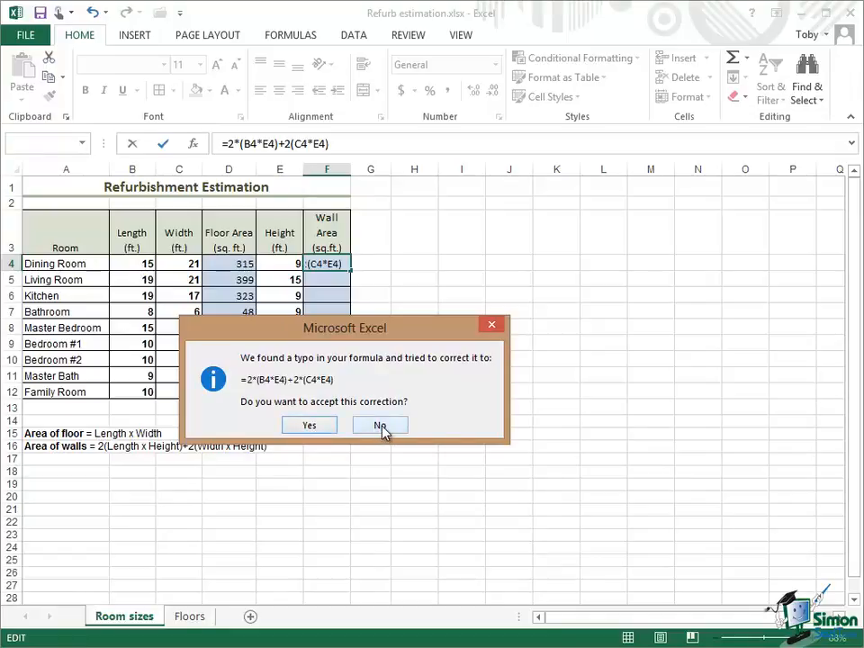
click(309, 426)
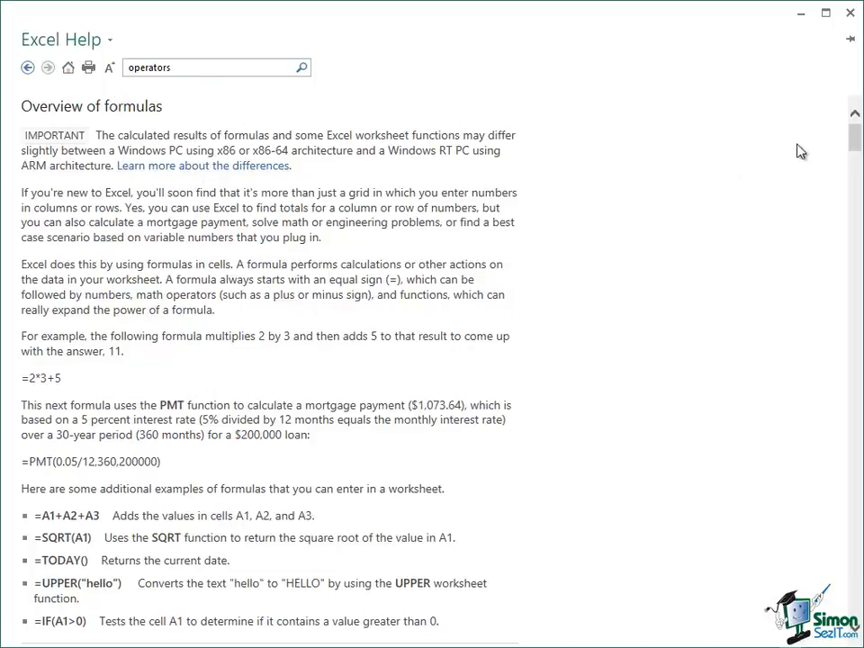
- Review the arithmetic, comparison, text concatenation and reference operators in the help article on formulas
drag(857, 138, 855, 203)
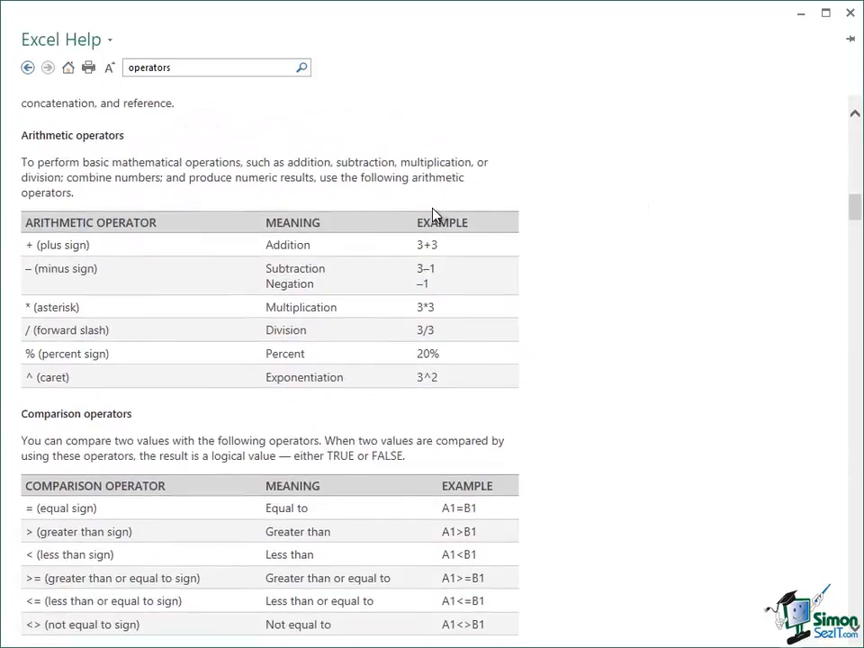
drag(858, 212, 857, 230)
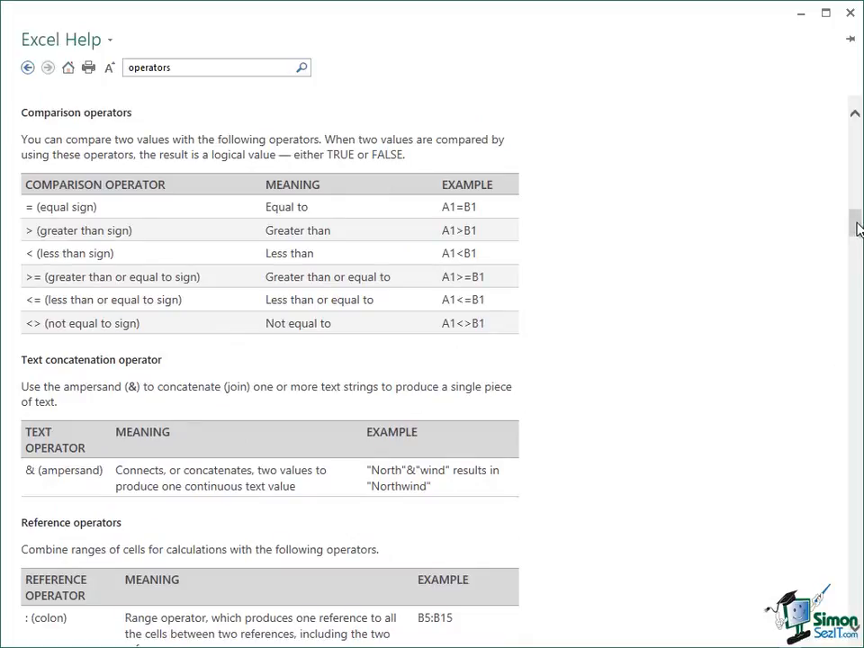
drag(855, 229, 859, 378)
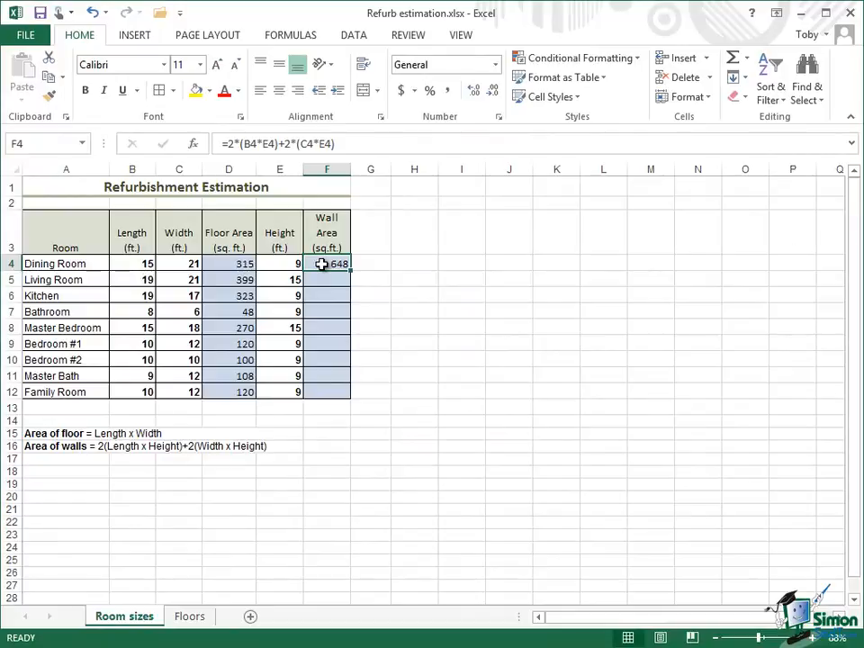
- Fill the wall area formula from F4 down to F12 and inspect the copied formula in F12
drag(321, 264, 312, 393)
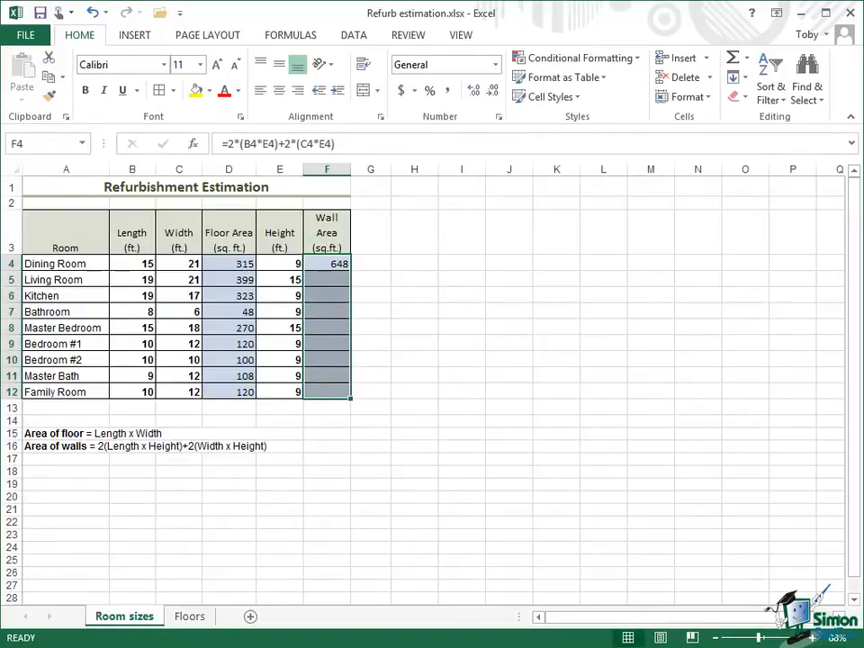
key(ctrl+d)
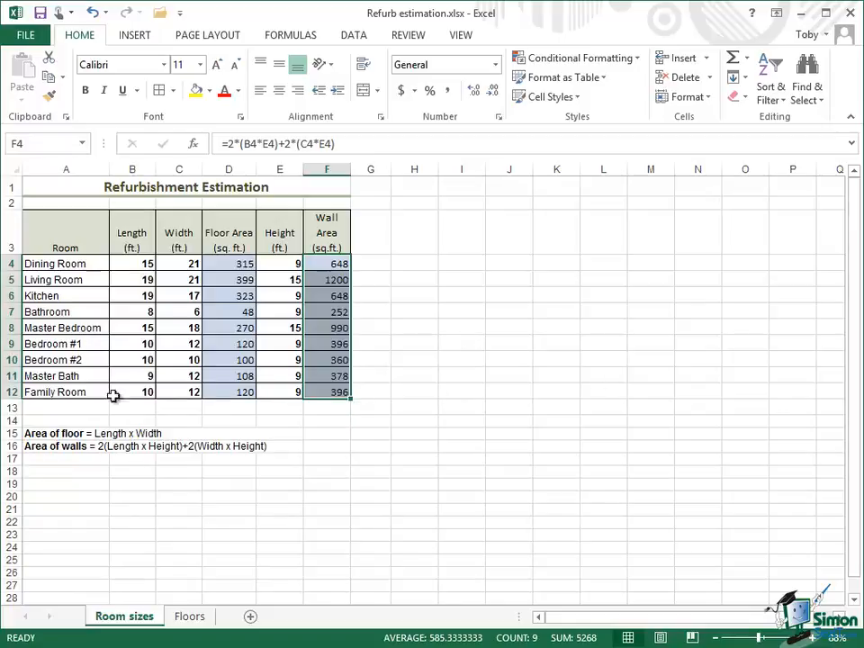
click(327, 394)
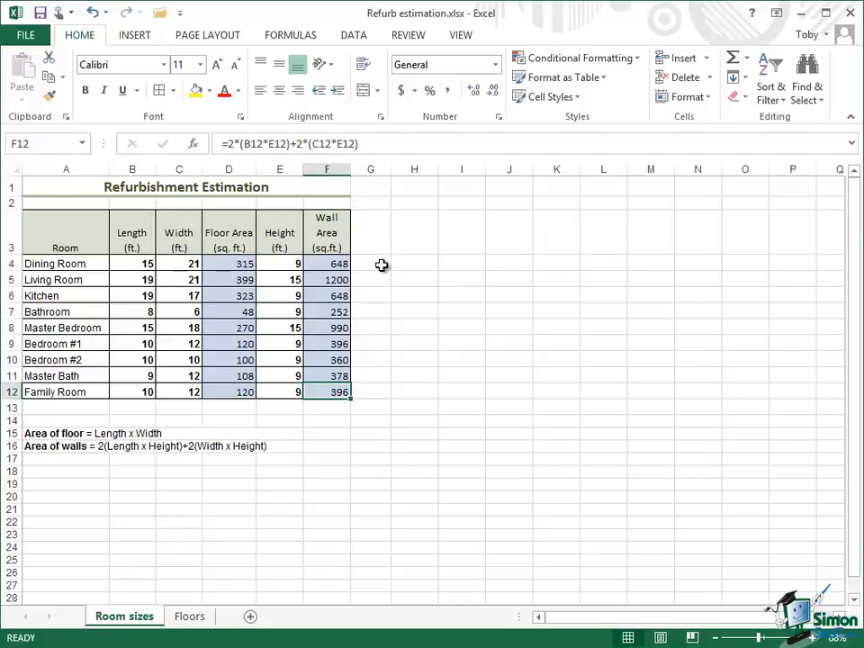
- Add a sum of the Wall Area column F4:F12 in cell F13 with AutoSum
click(319, 264)
drag(319, 285, 331, 413)
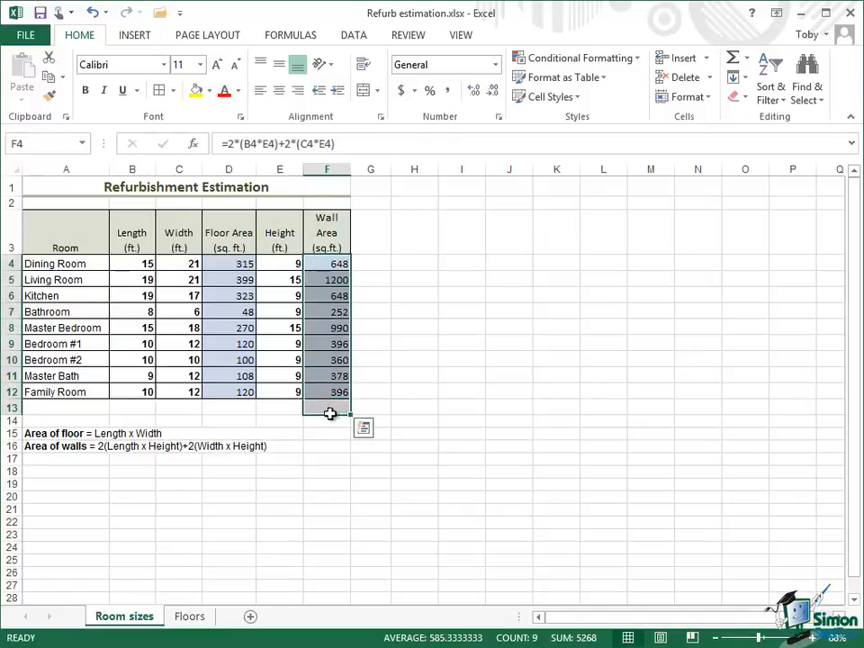
click(734, 59)
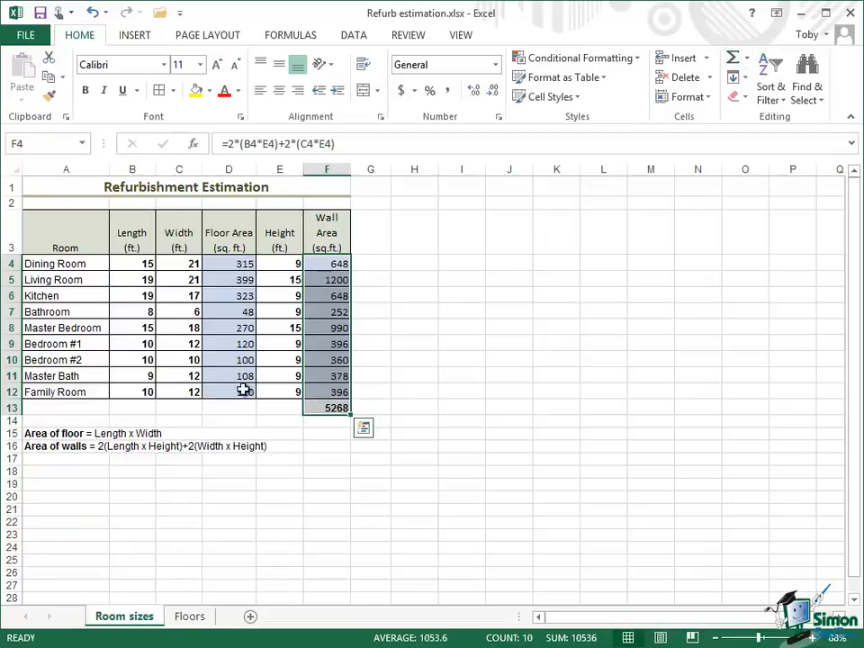
- Merge and center cells D13:E13 and enter the label TOTAL beside the wall area sum
drag(216, 408, 279, 409)
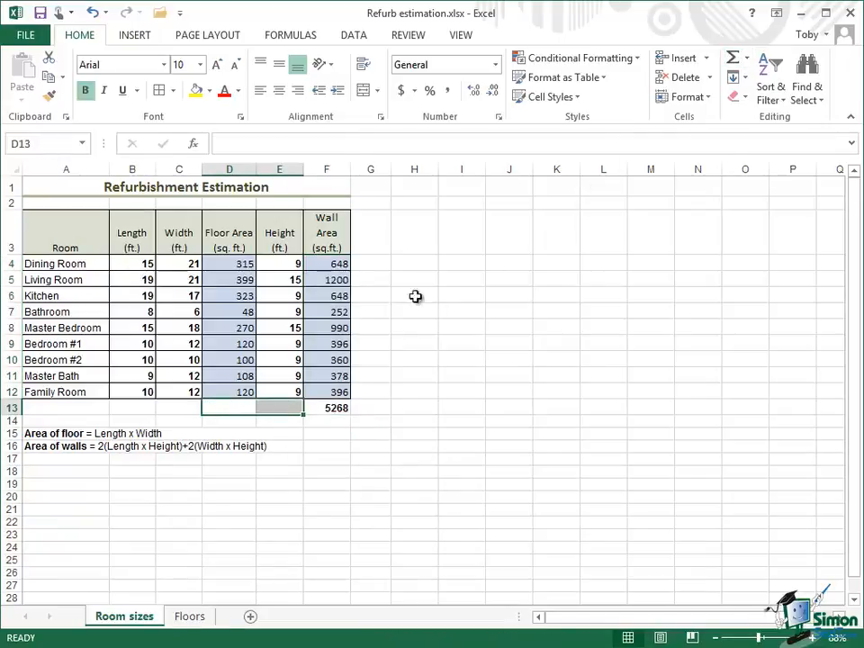
click(364, 92)
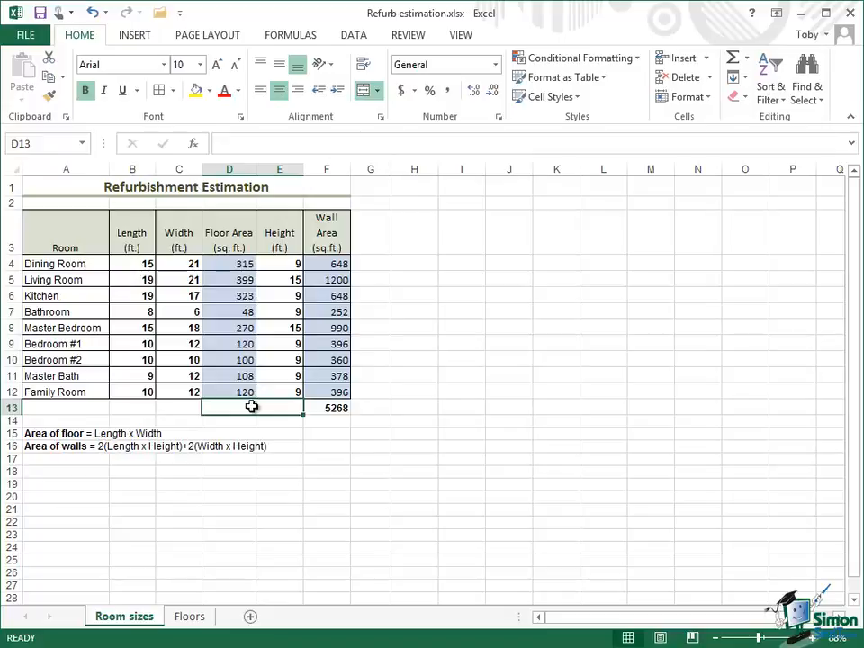
text(TOTAL)
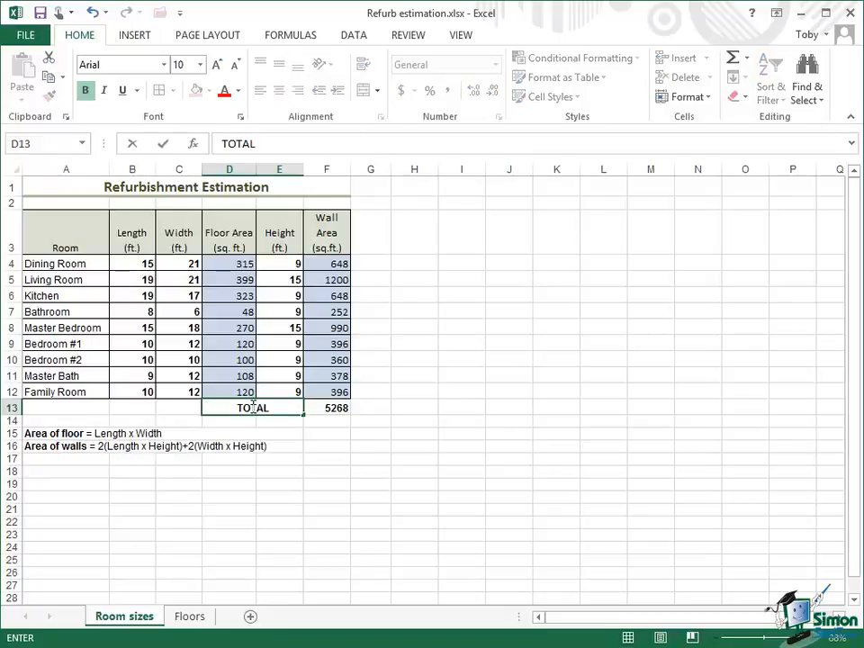
click(370, 411)
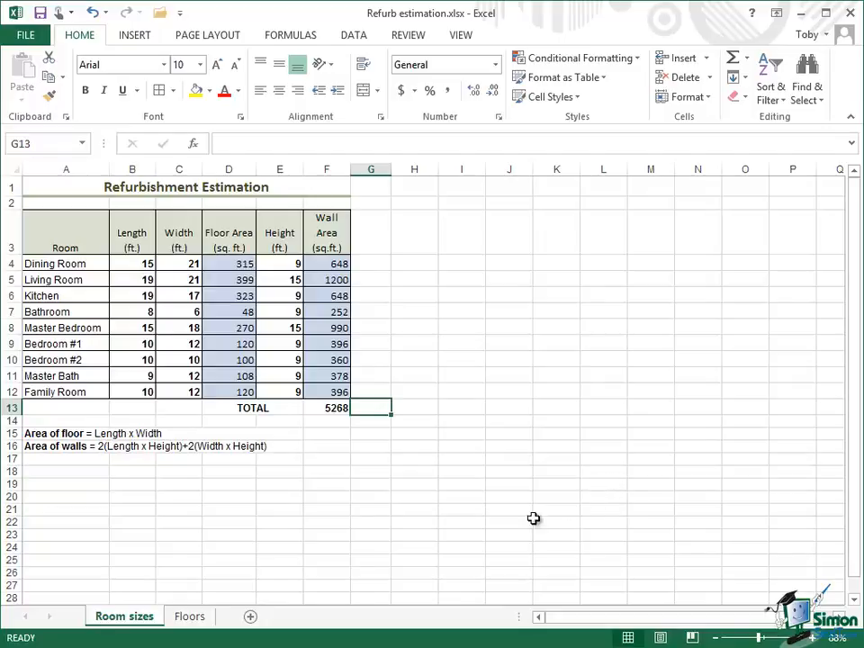
- Switch to the Floors worksheet
click(192, 618)
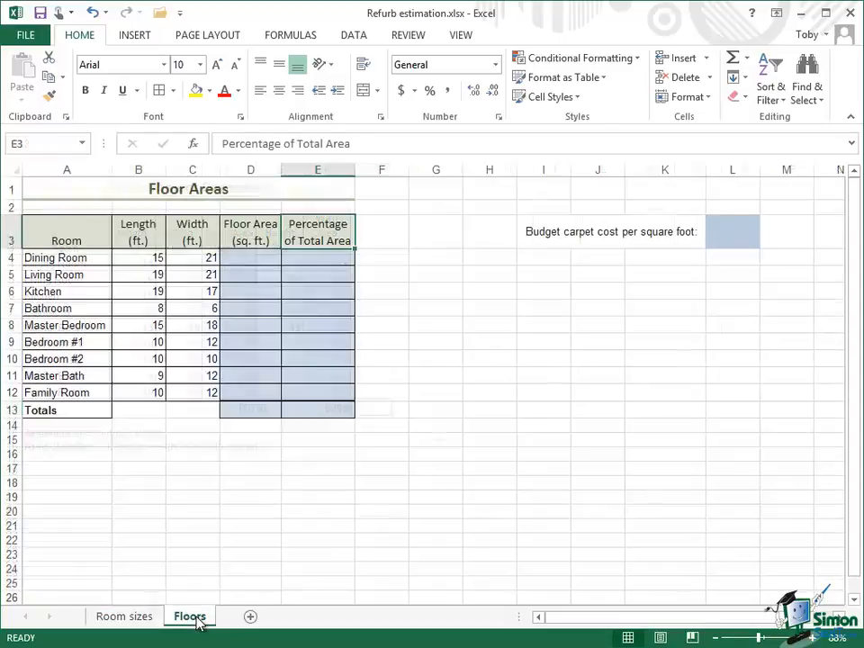